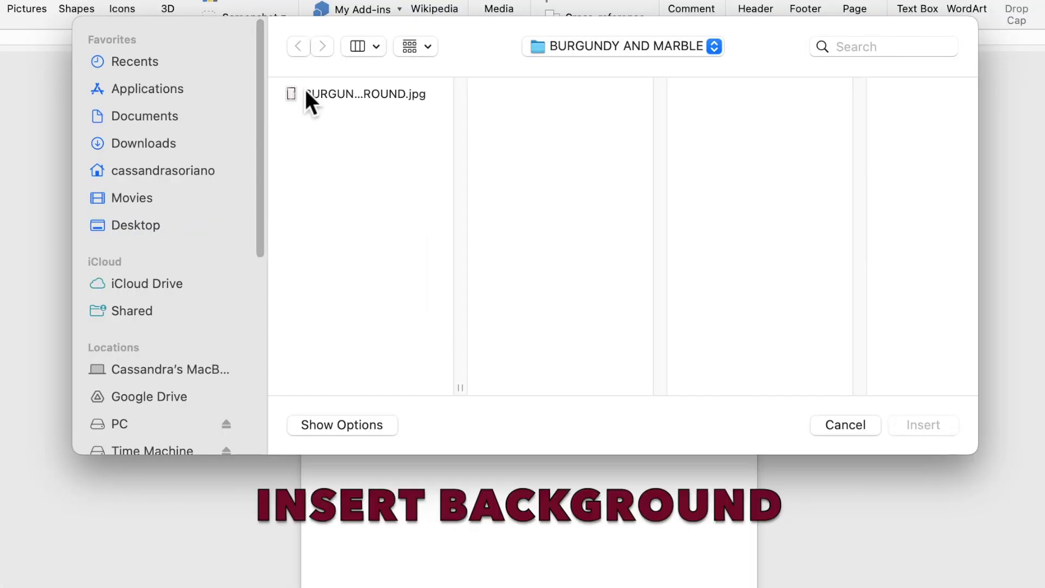
Insert the burgundy-and-marble background image and set it to wrap behind text.
left_click(358, 109)
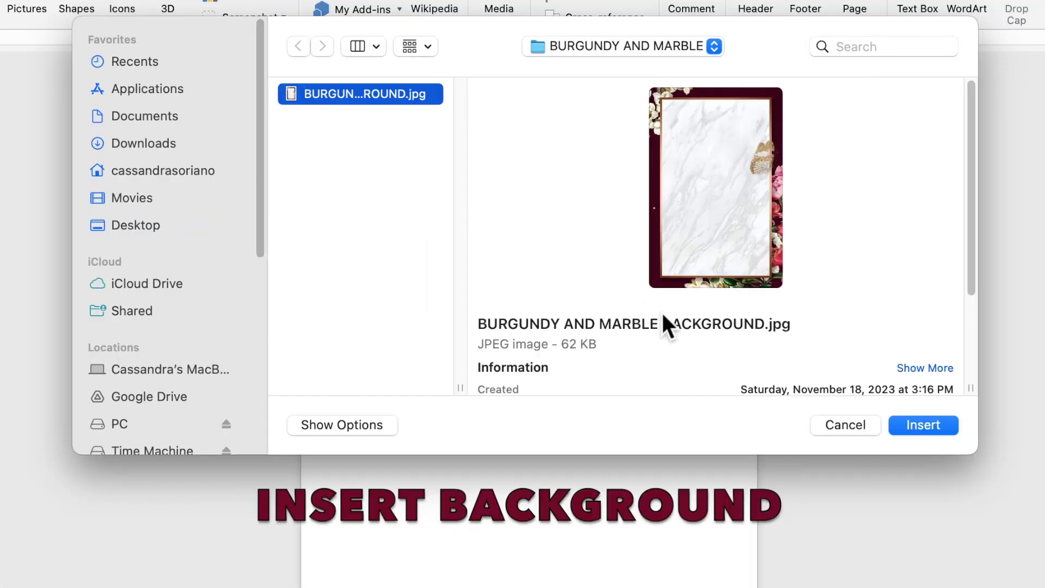
left_click(919, 429)
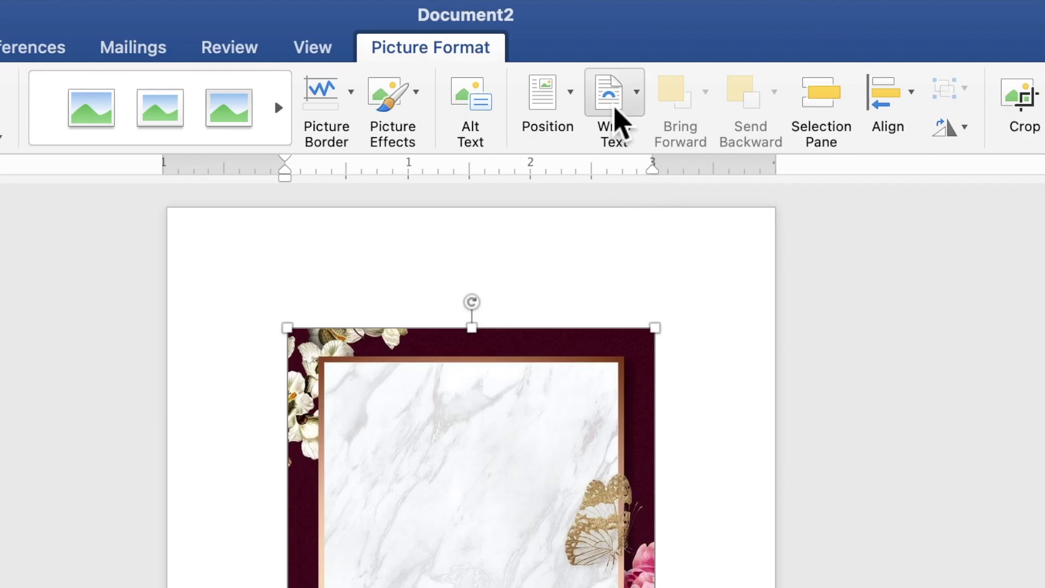
left_click(614, 109)
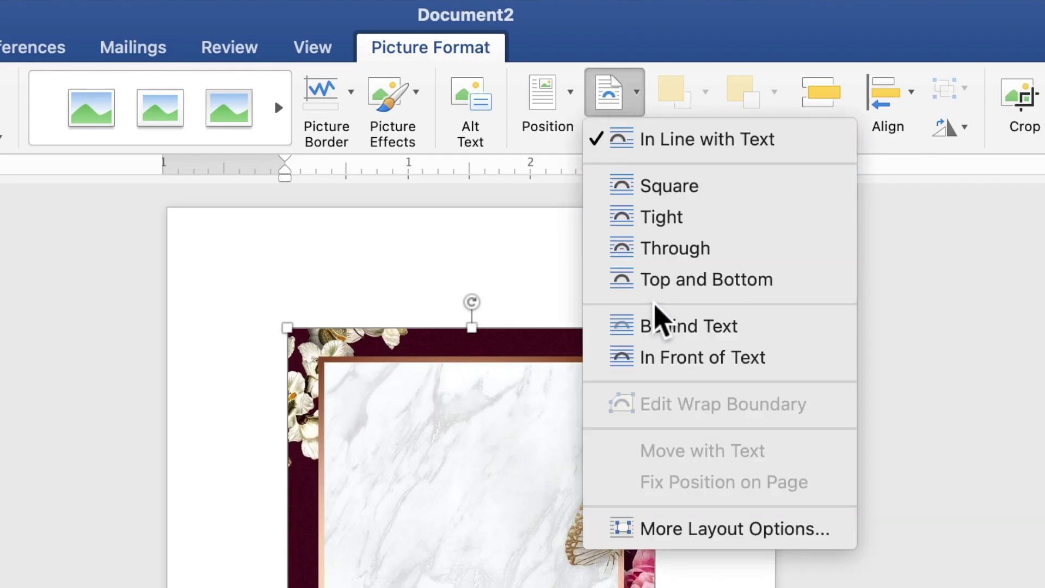
left_click(667, 333)
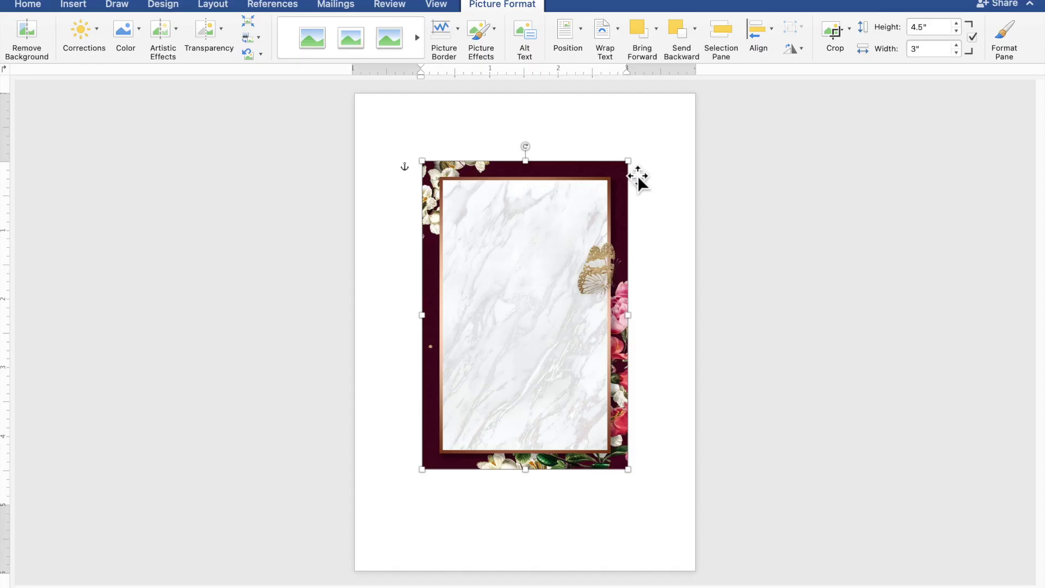
Move the background picture to the top-left corner and stretch it to 6.99" by 4.98".
left_click_drag(499, 194, 432, 124)
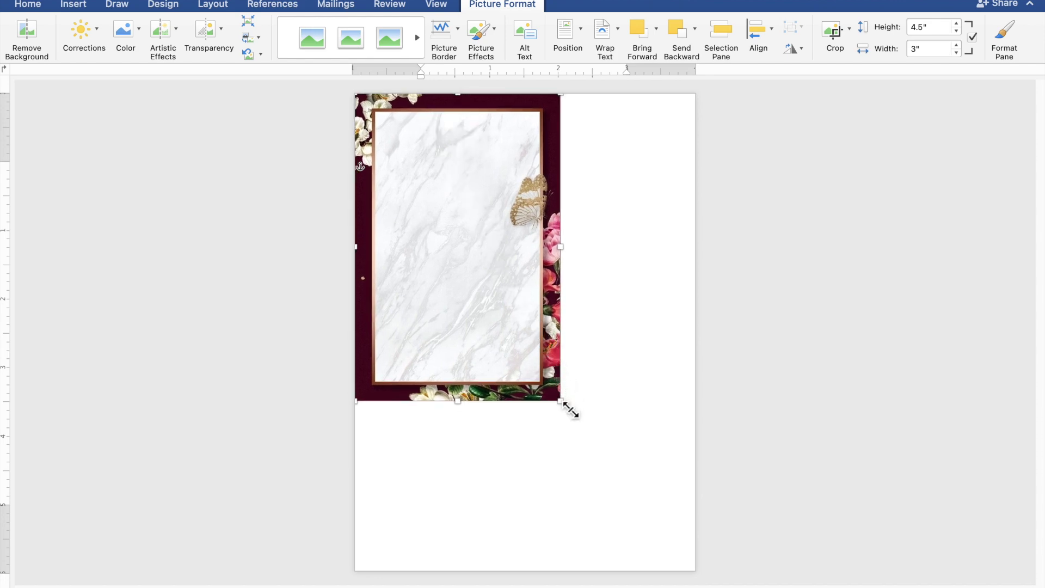
left_click_drag(573, 419, 676, 560)
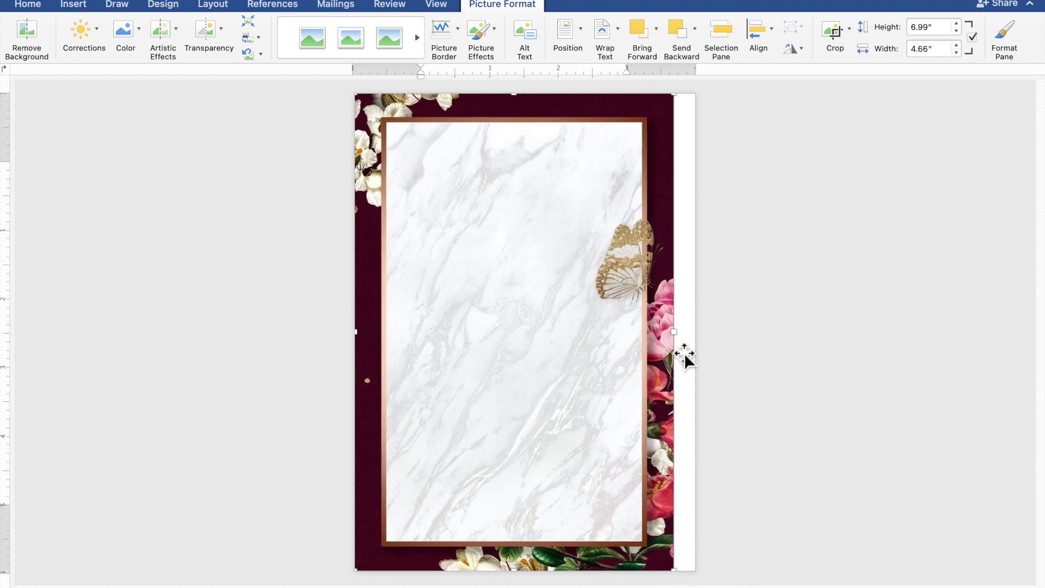
left_click_drag(675, 338, 704, 341)
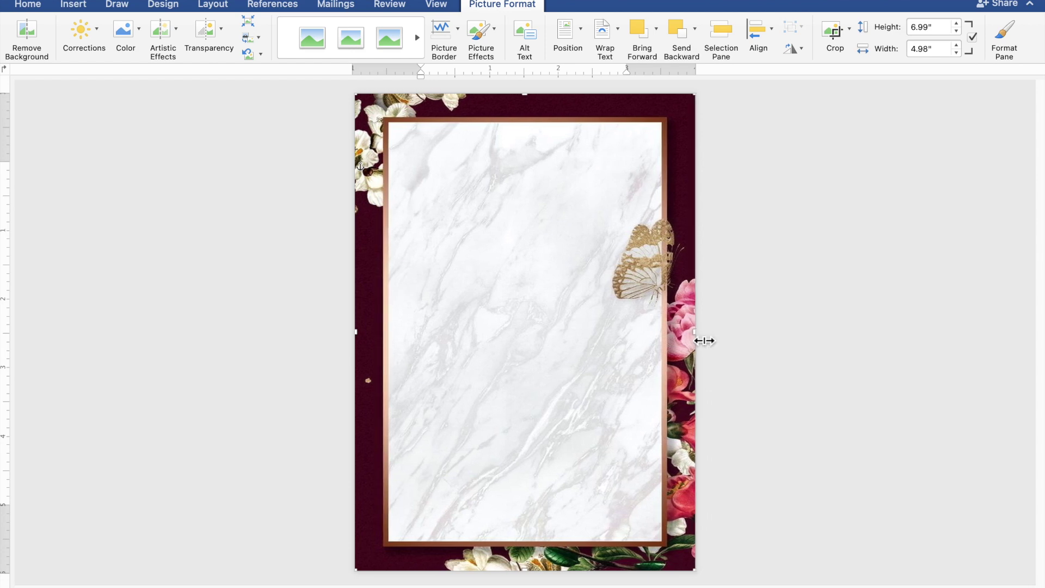
left_click(862, 348)
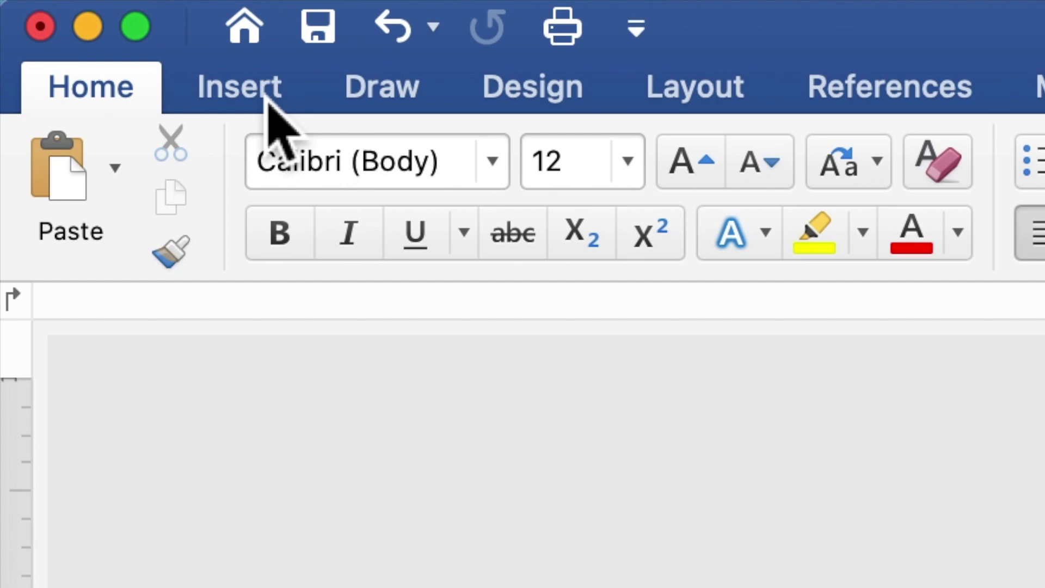
Draw a rectangle about 4.47" wide by 4.97" high over the marble panel.
left_click(267, 100)
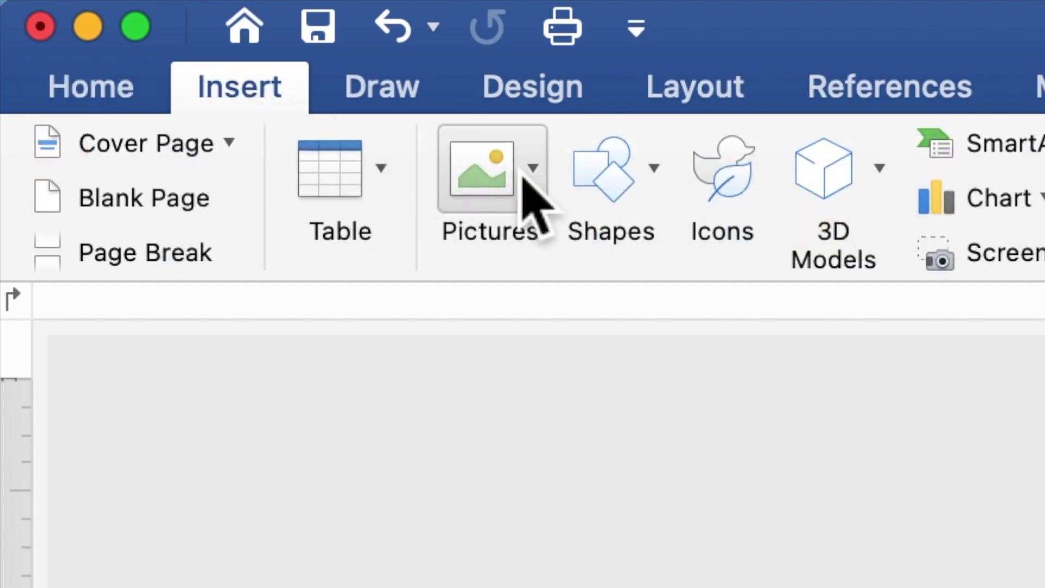
left_click(602, 180)
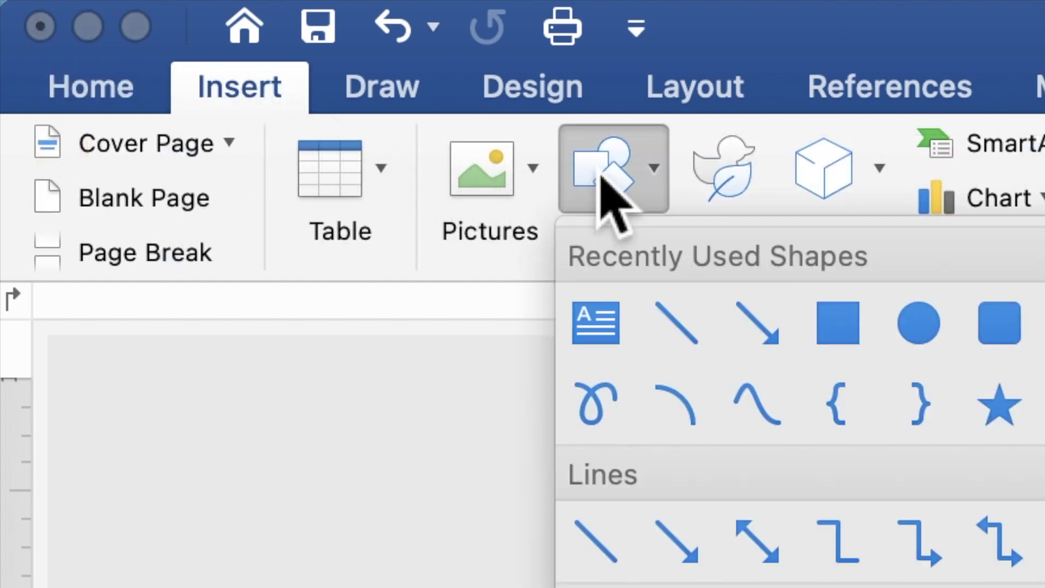
left_click(841, 332)
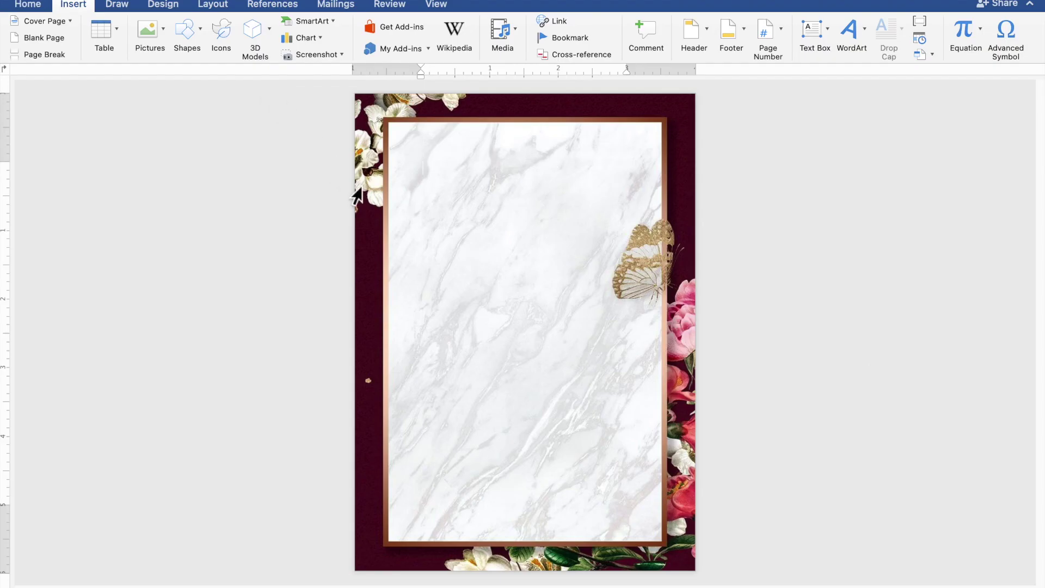
left_click_drag(370, 191, 685, 538)
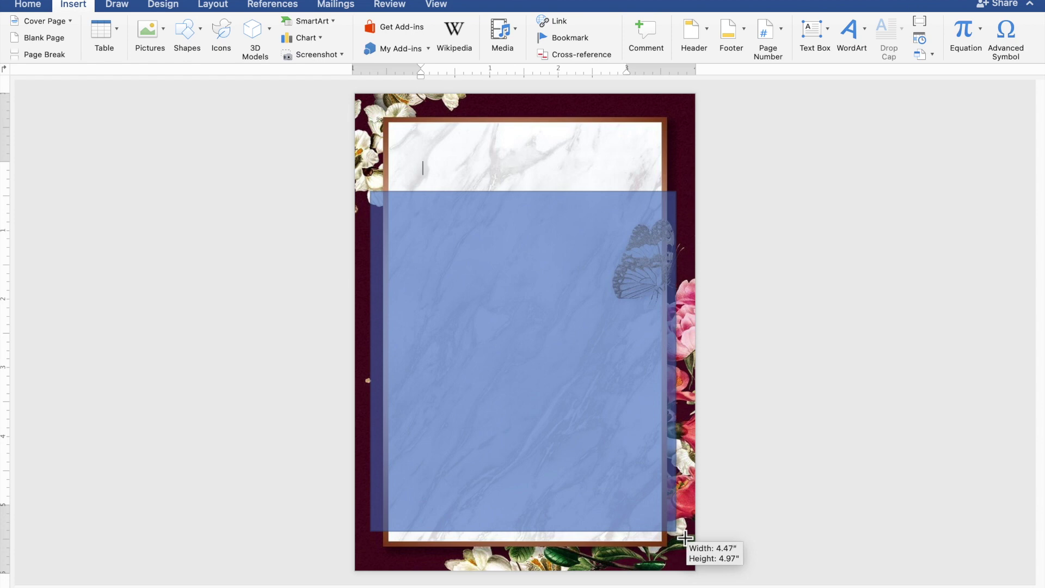
left_click_drag(685, 538, 685, 538)
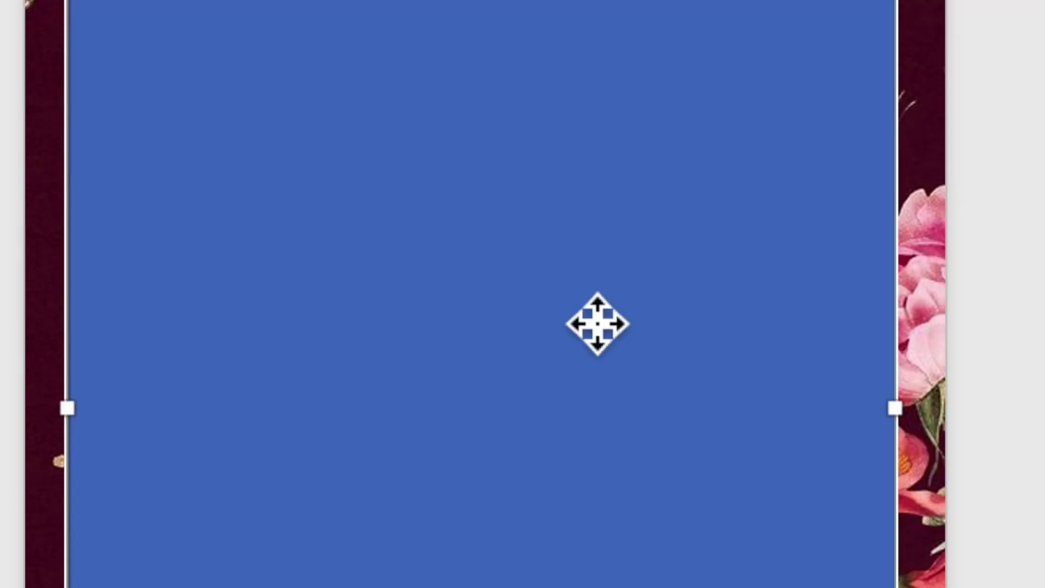
right_click(563, 324)
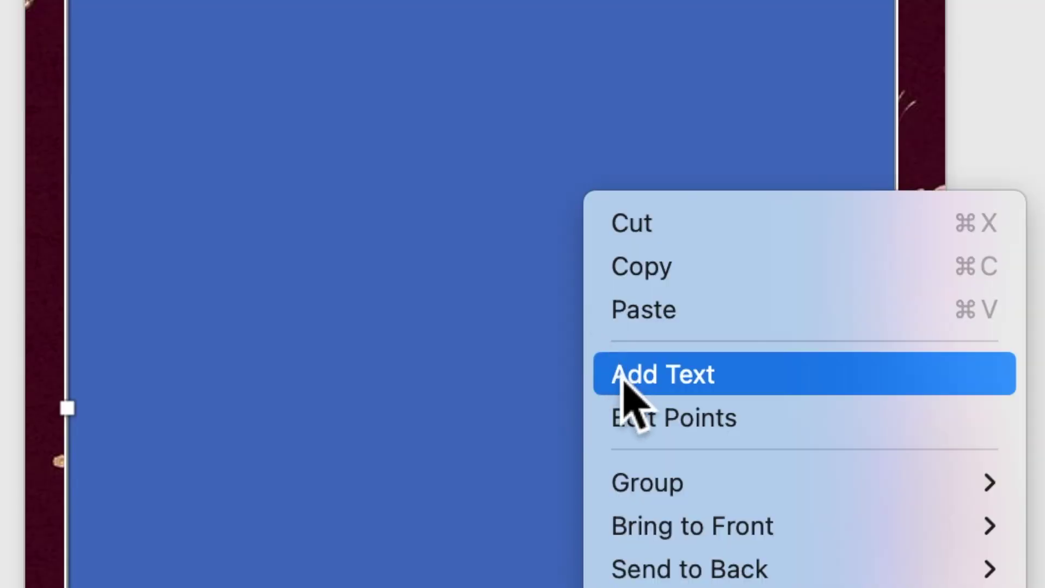
Add the text 'TOGETHER WITH THEIR FAMILIES' inside the rectangle and start a new line.
left_click(625, 376)
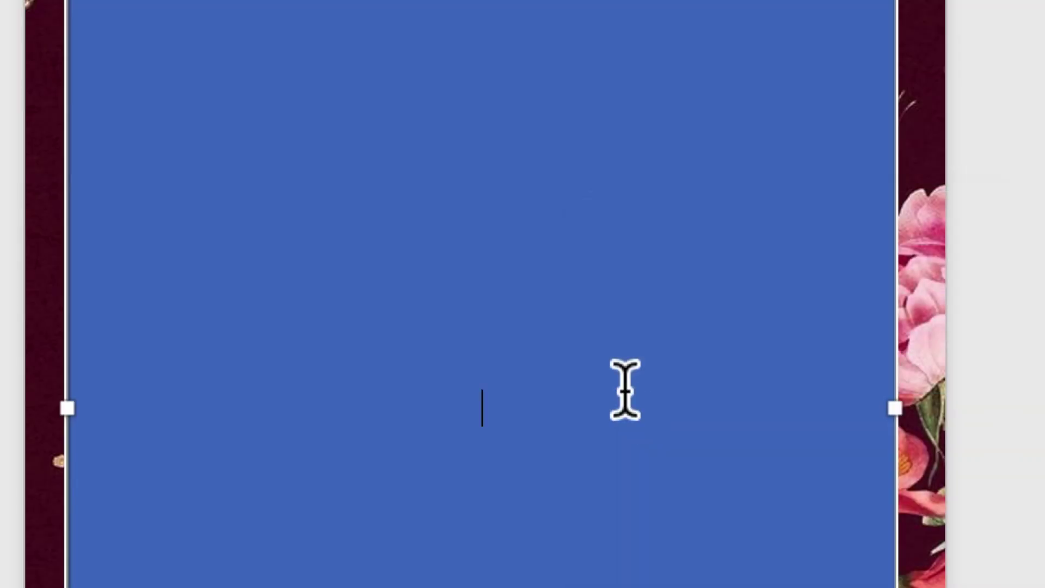
scroll(577, 355, "up", 4)
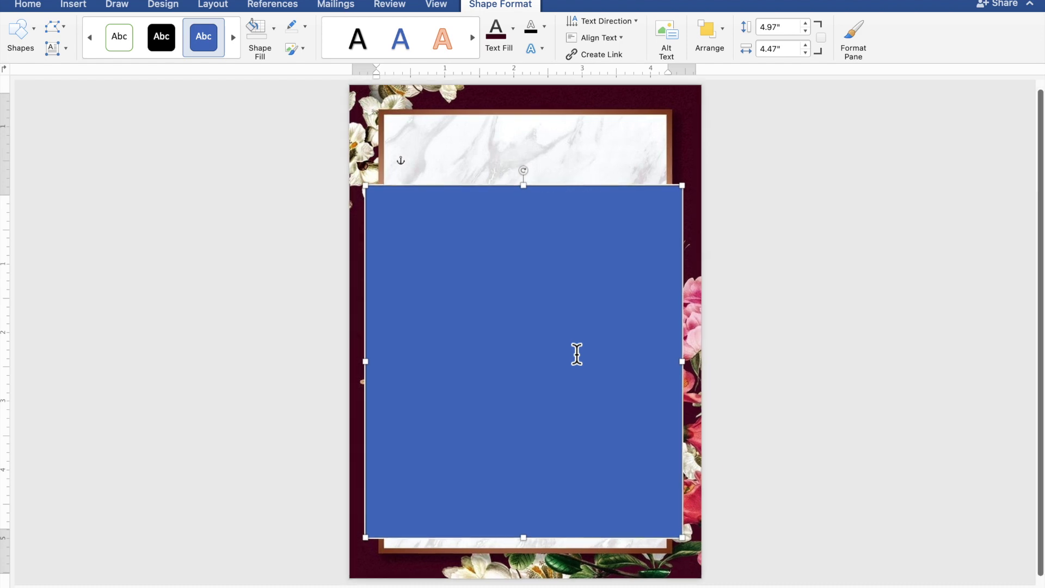
scroll(577, 354, "up", 2)
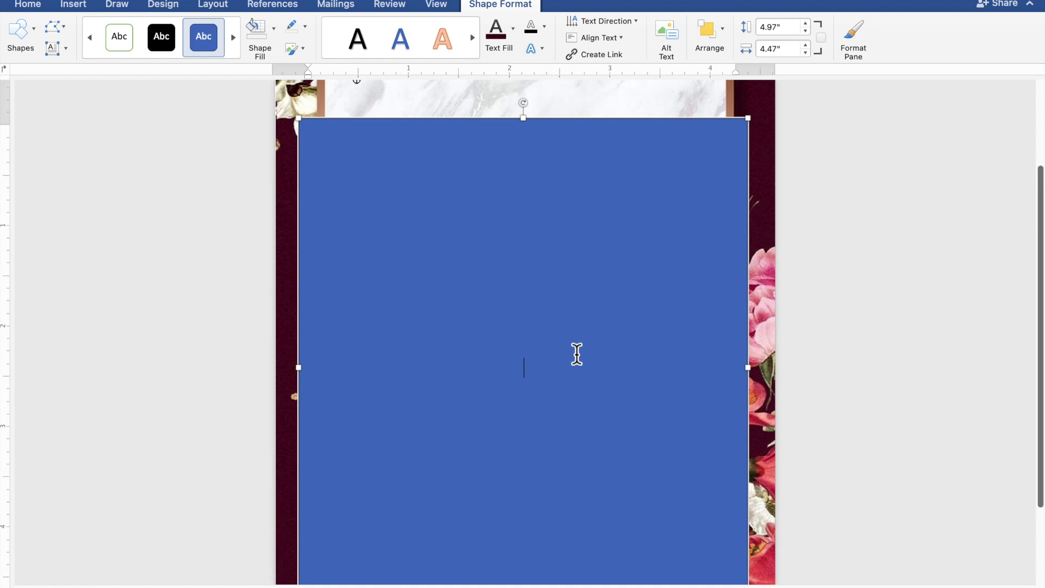
scroll(577, 354, "down", 2)
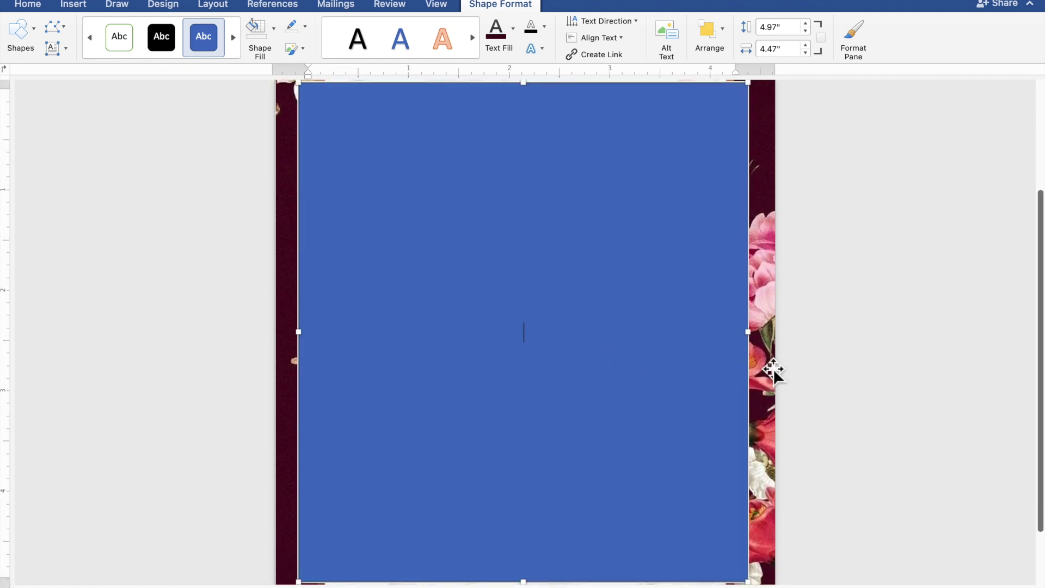
type("TOG")
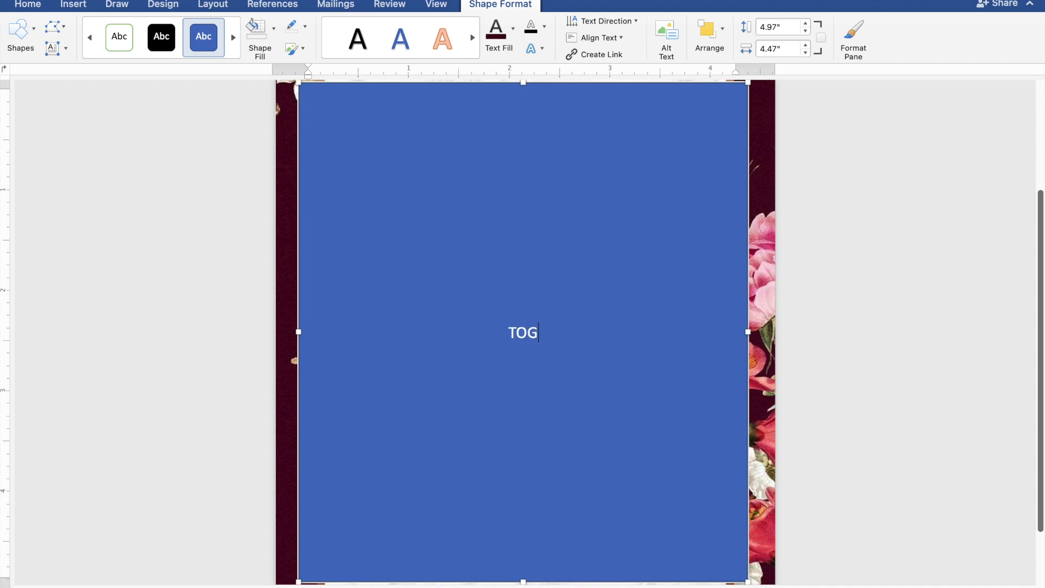
type("ETHER ")
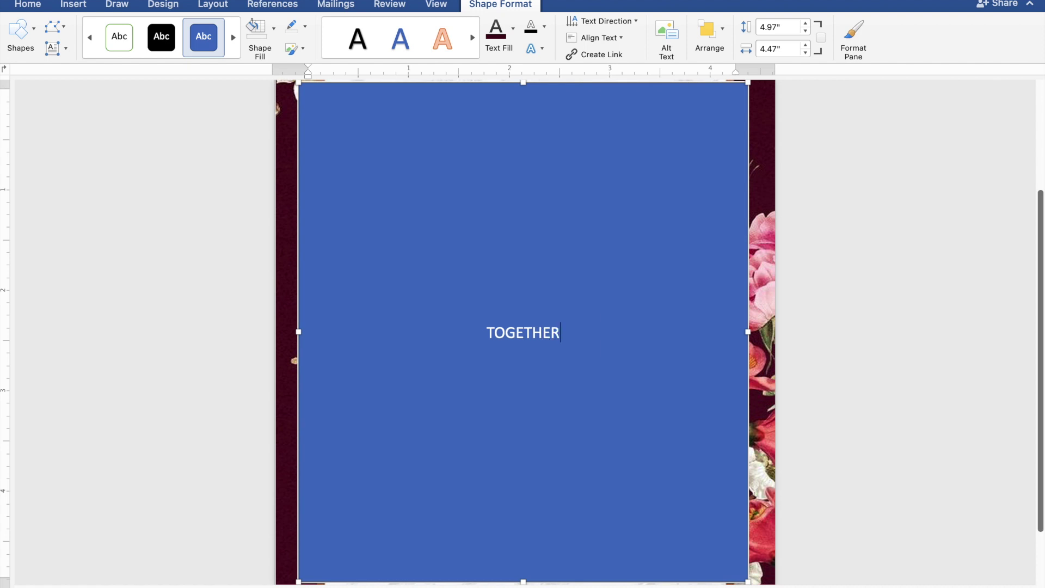
type("WI")
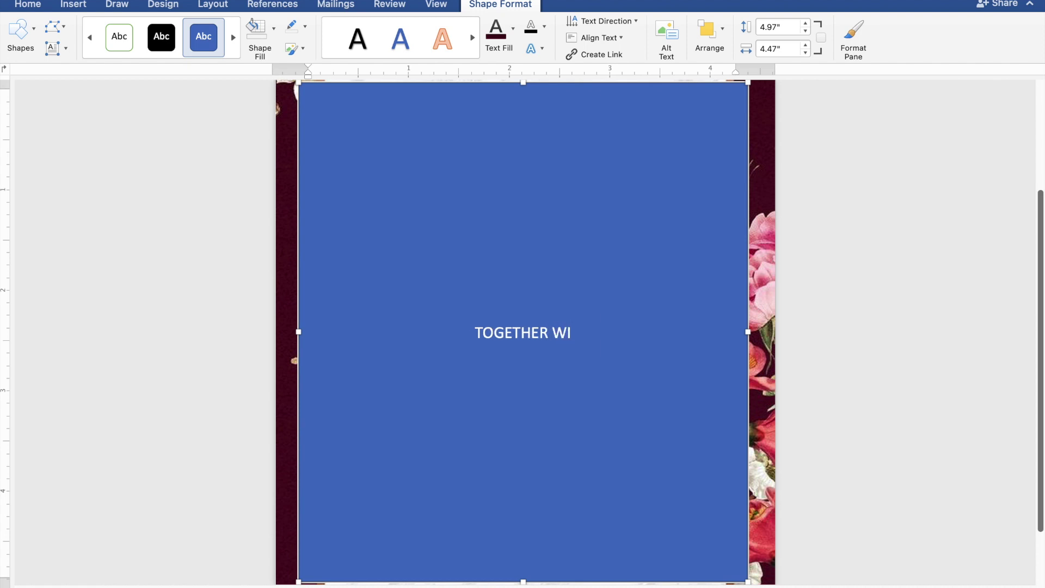
type("TH")
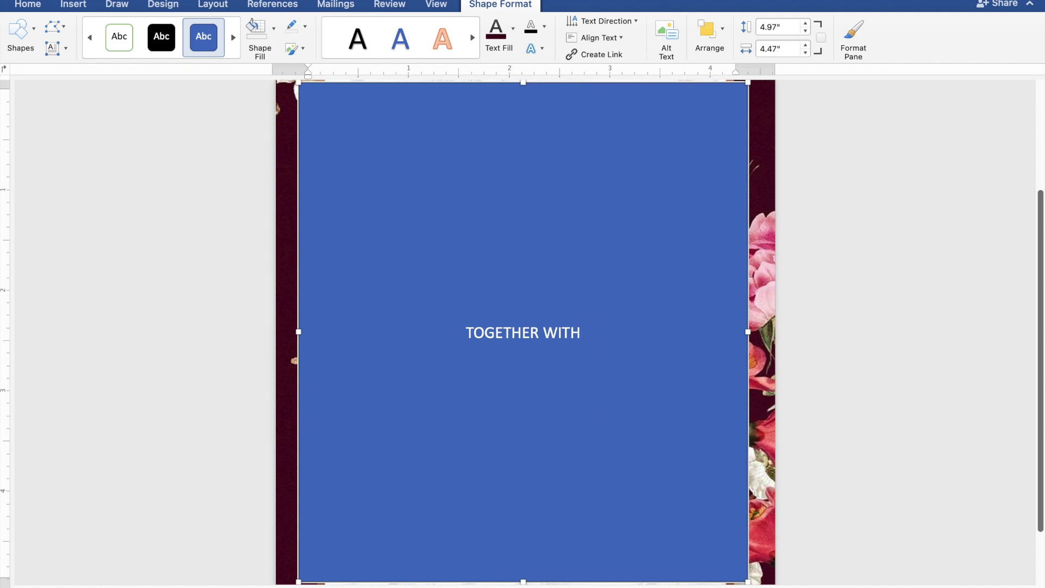
type(" THEIR")
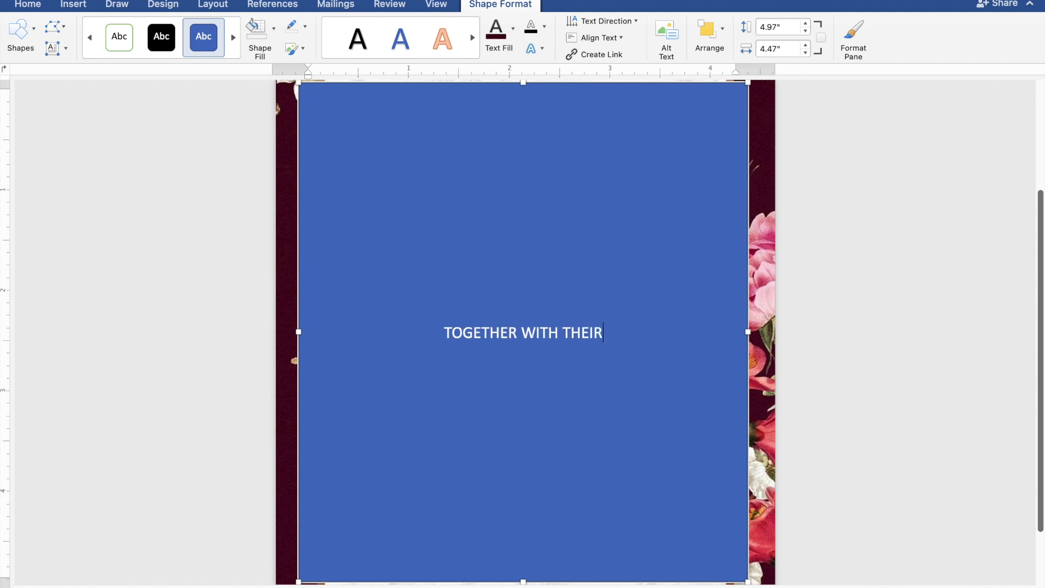
type(" FA")
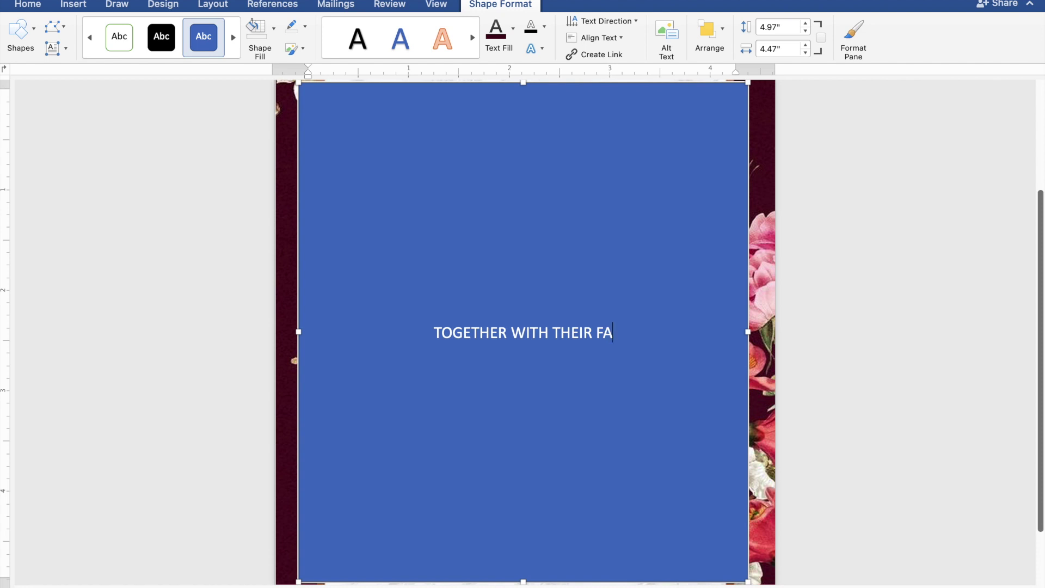
type("MIL")
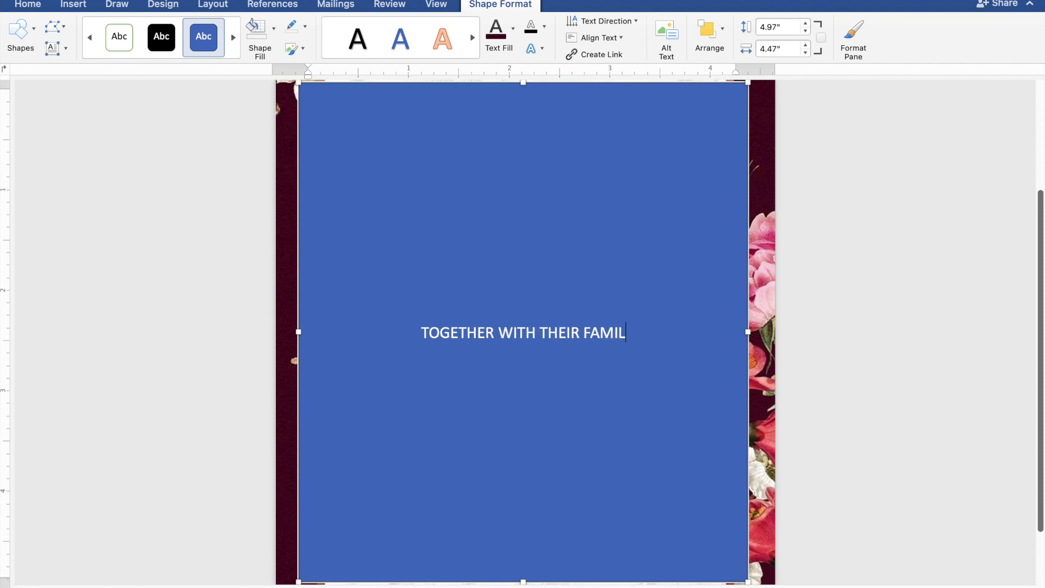
type("IES")
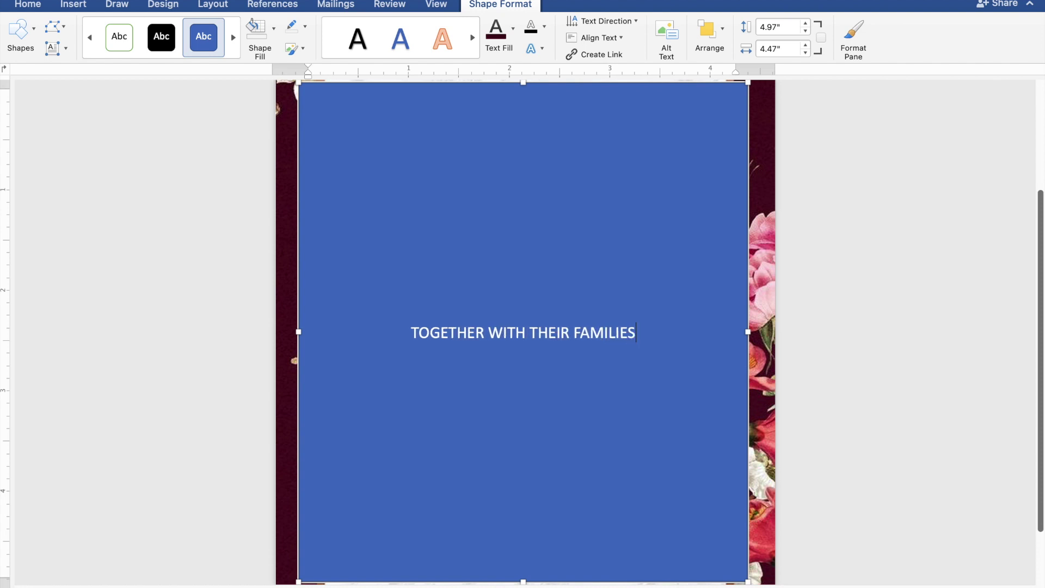
key("Return")
key("Return")
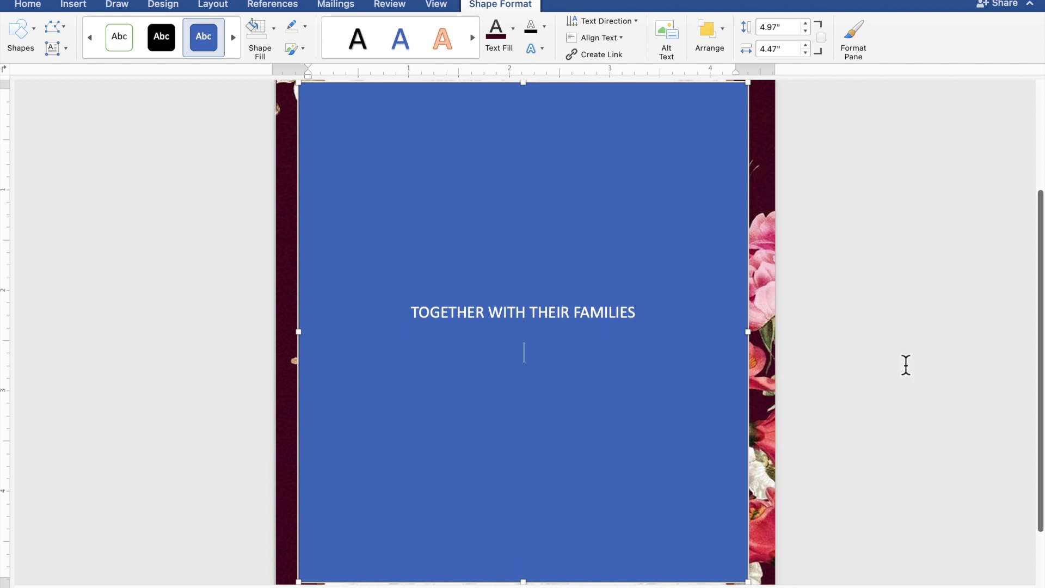
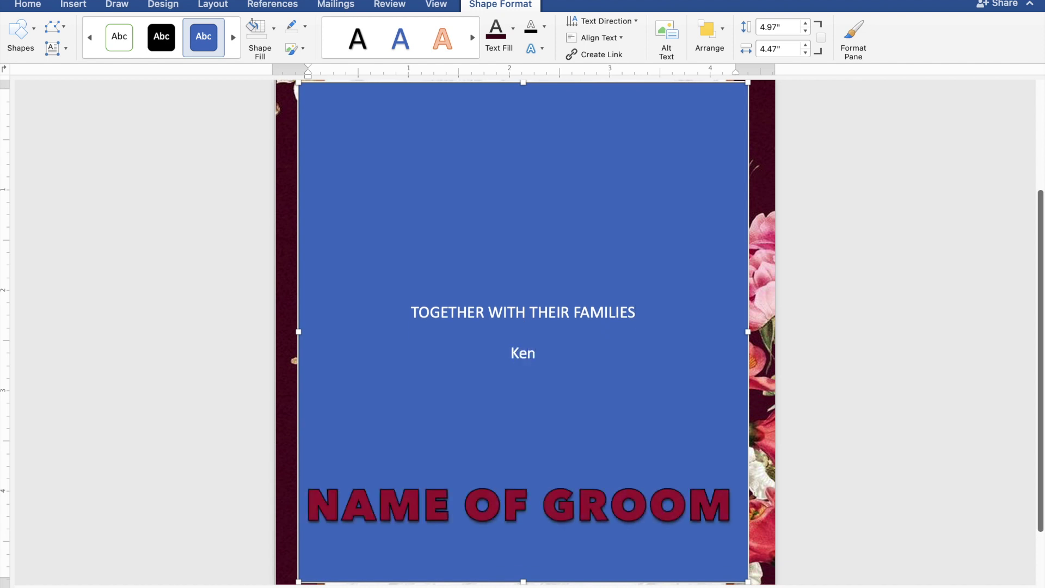
Type the groom's name, AND, and the bride's name on separate lines, then a blank line.
key("Return")
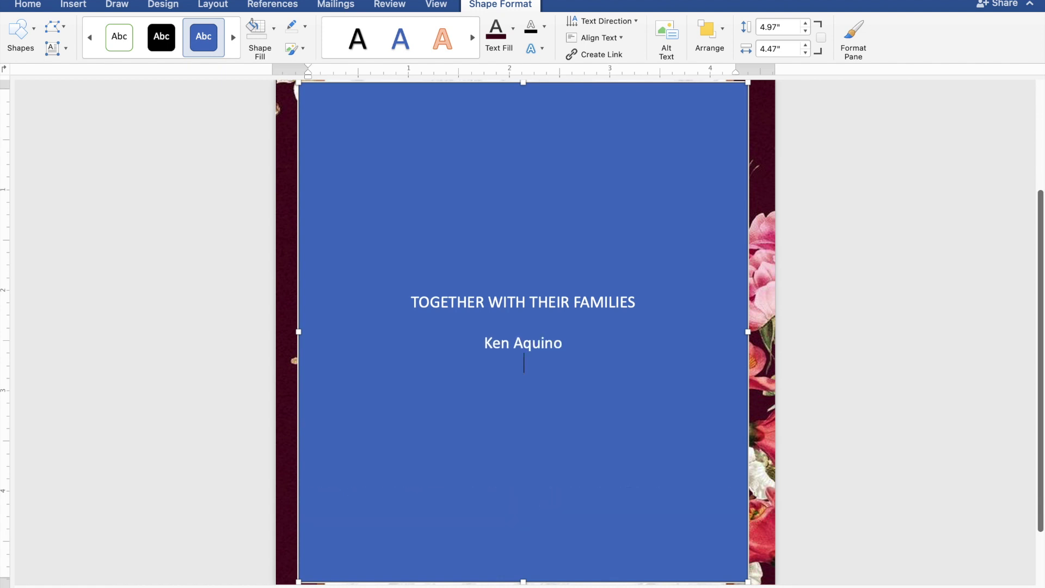
type("AND")
key("Return")
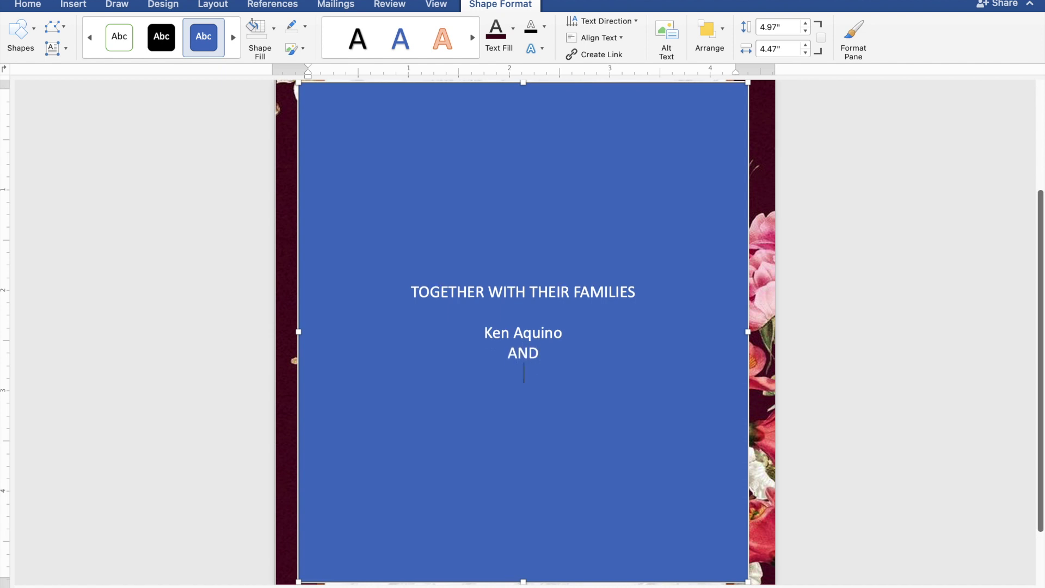
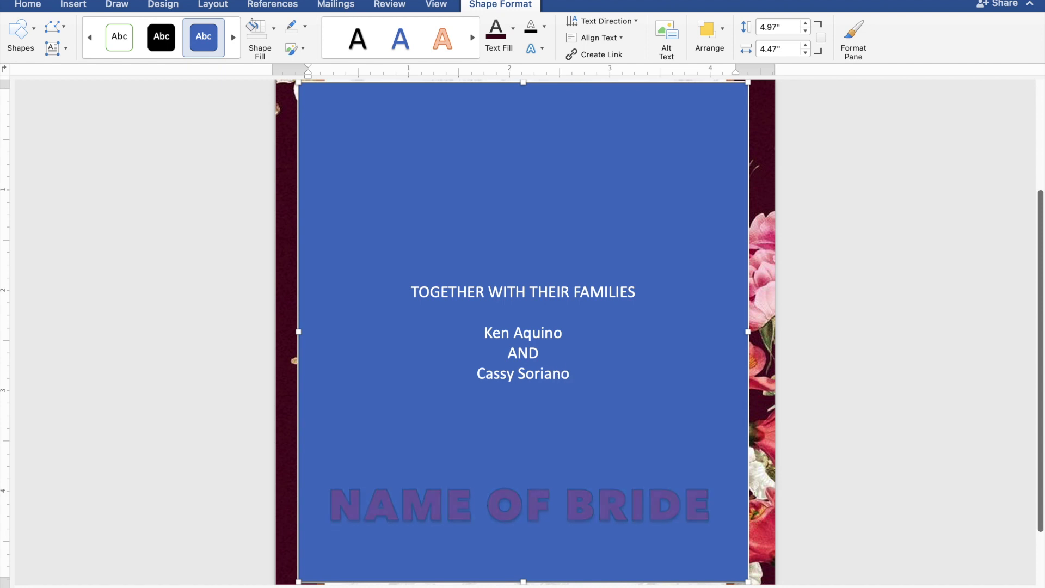
key("Return")
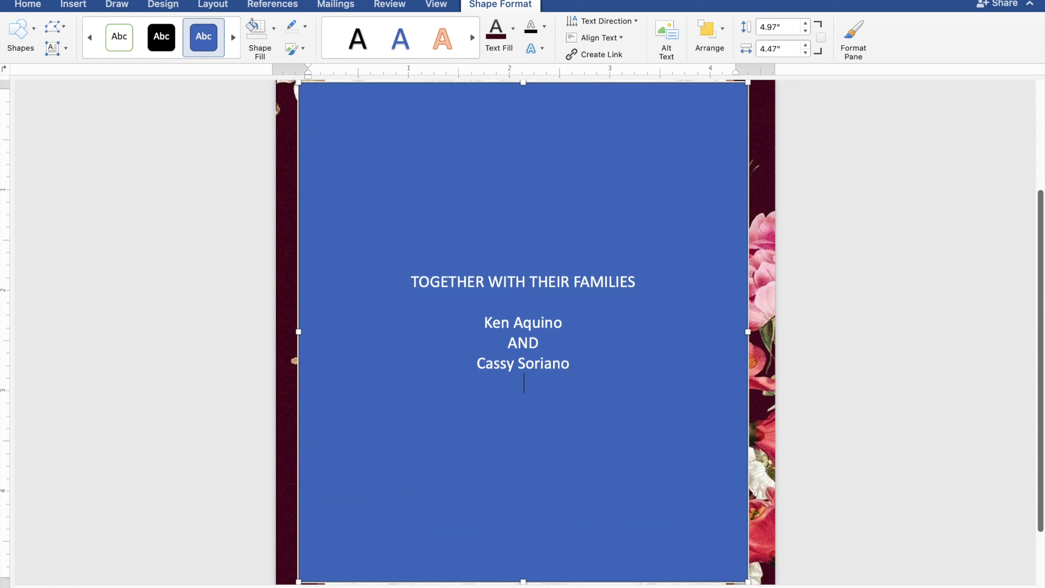
key("Return")
Add the lines 'REQUEST THE PLEASURE OF YOUR PRESENCE' and 'AS THEY JOYFULLY UNITE IN MARRIAGE'.
type("R")
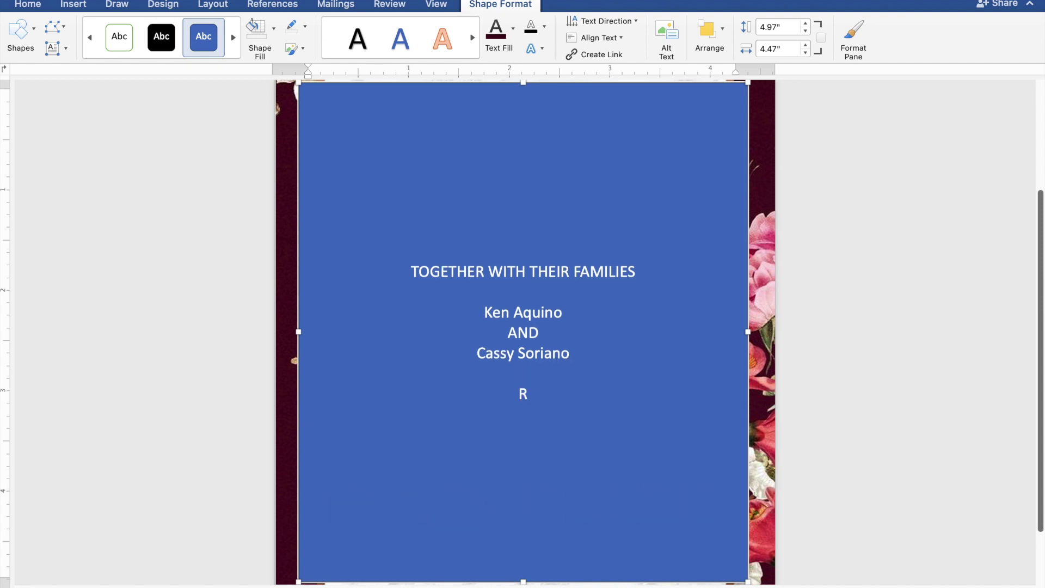
type("EQUEST T")
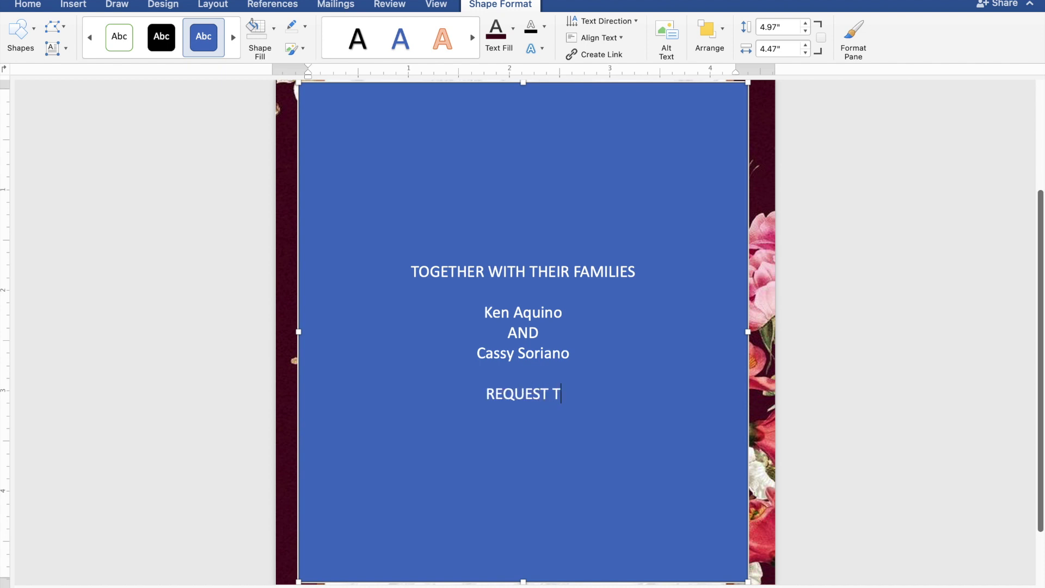
type("HE")
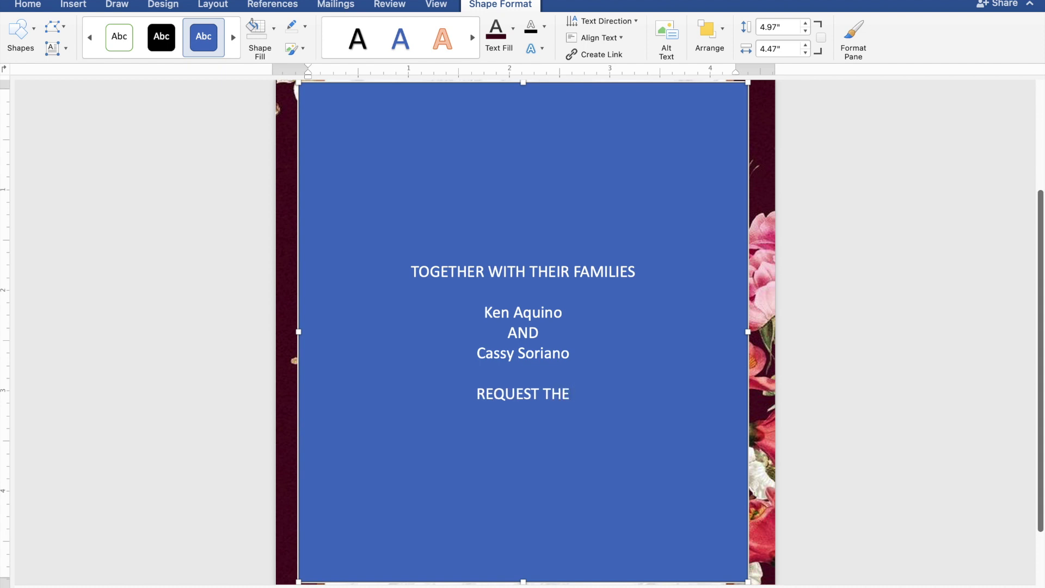
type(" PLE")
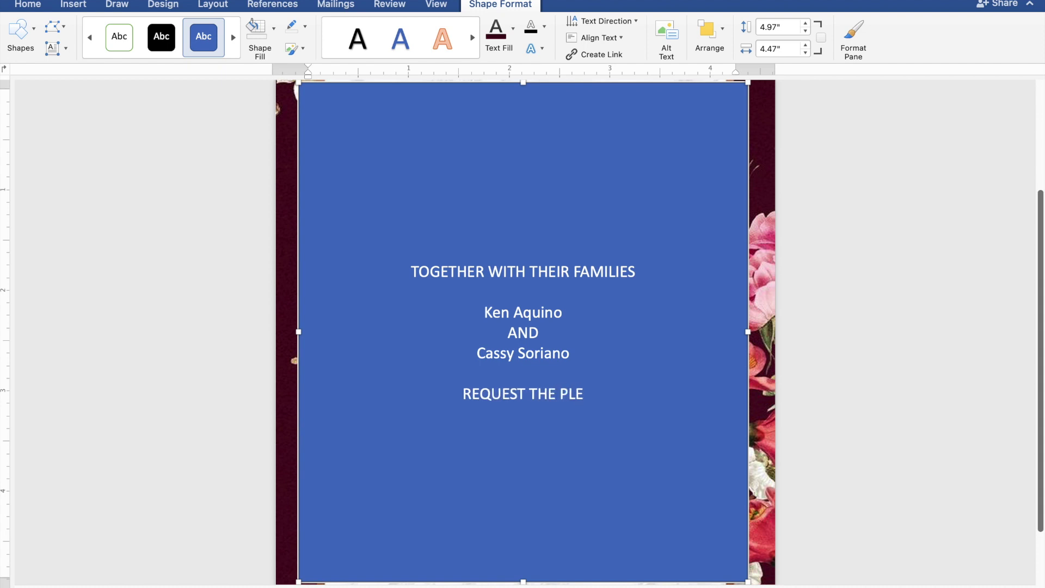
type("ASURE ")
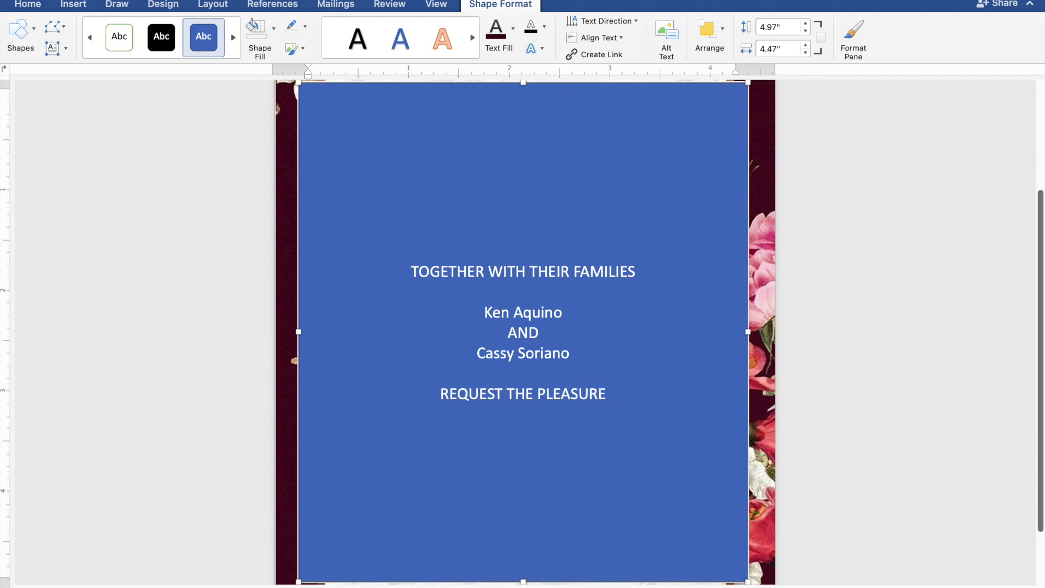
type("OF")
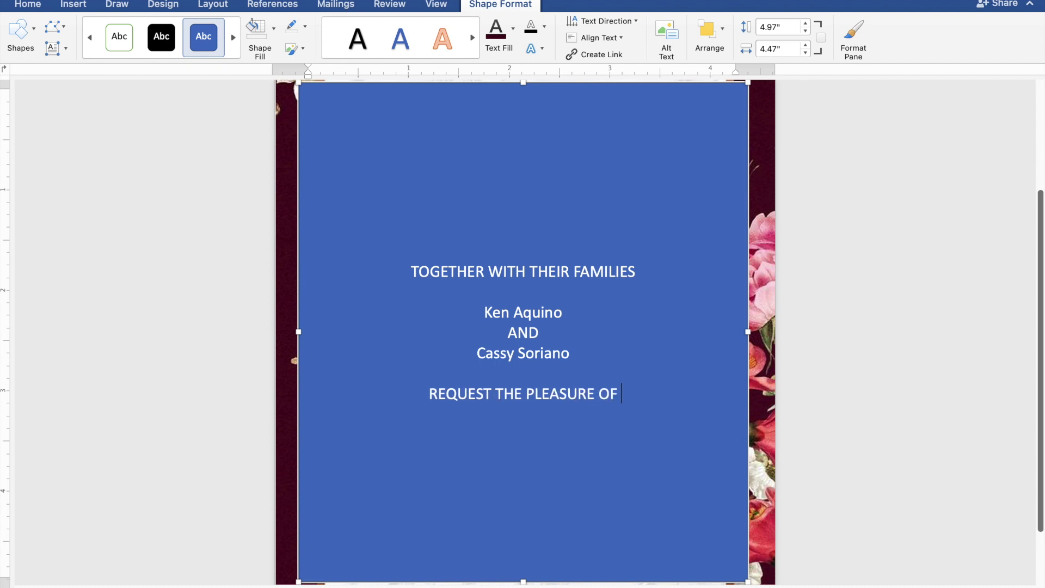
type(" YOU")
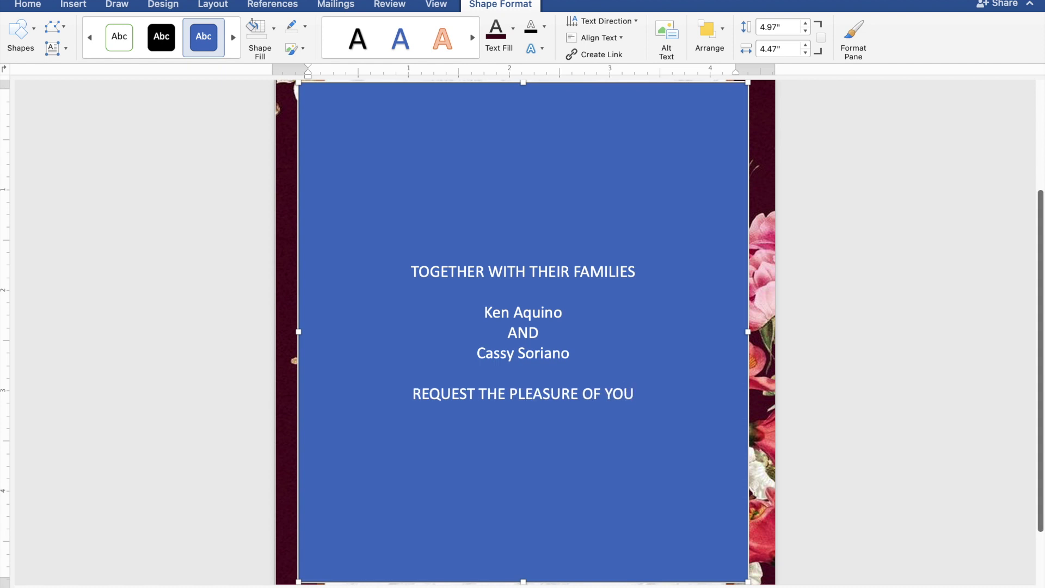
type("R P")
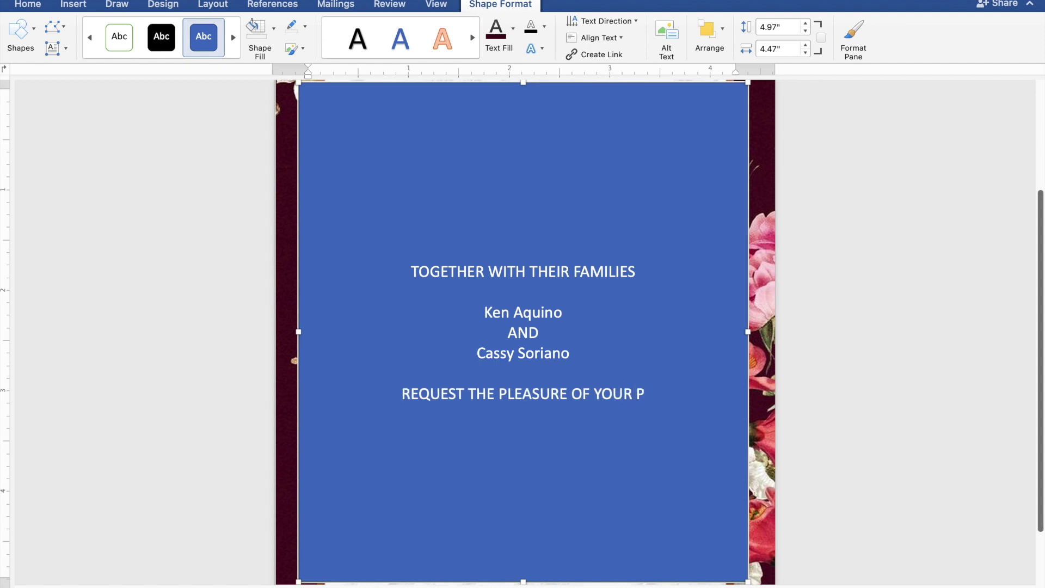
type("RES")
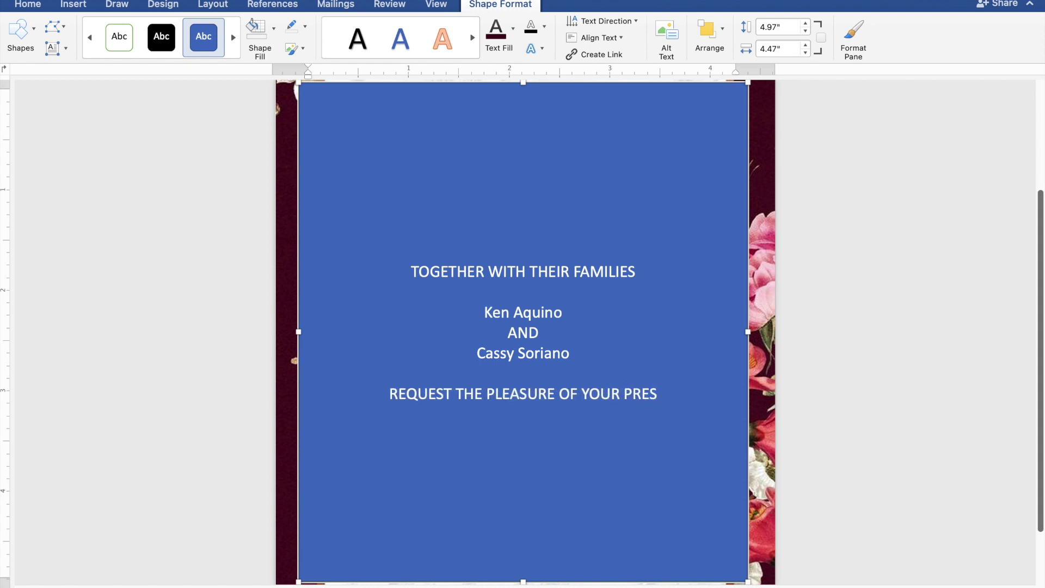
type("ENC")
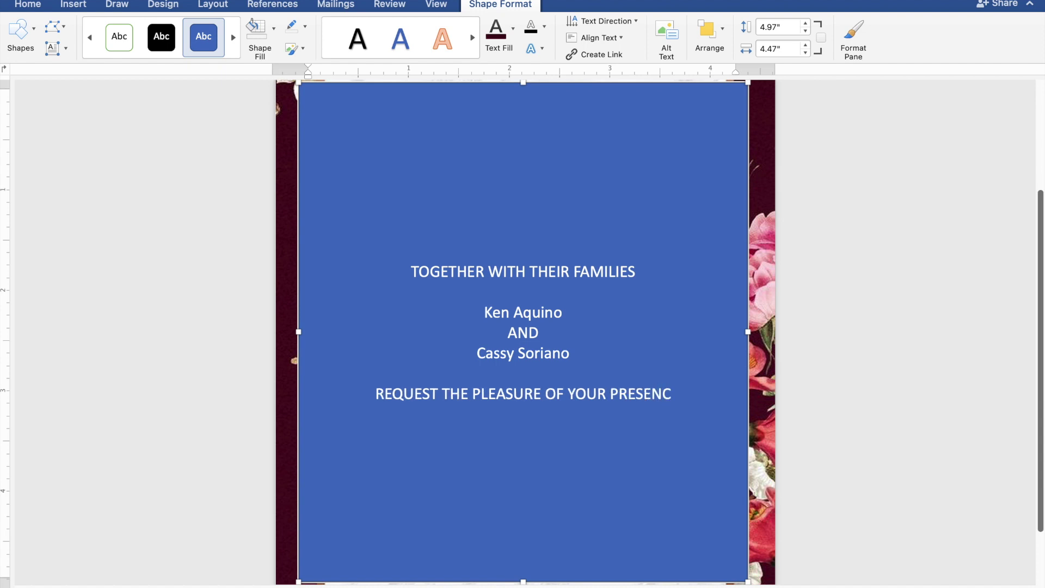
type("E")
key("Return")
type("AS")
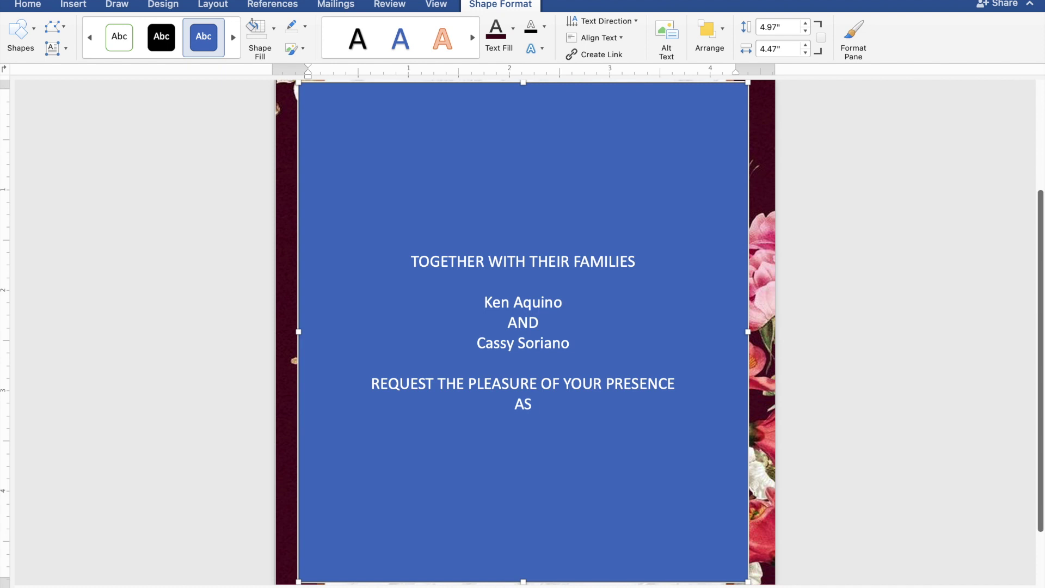
type(" THEY JOYF")
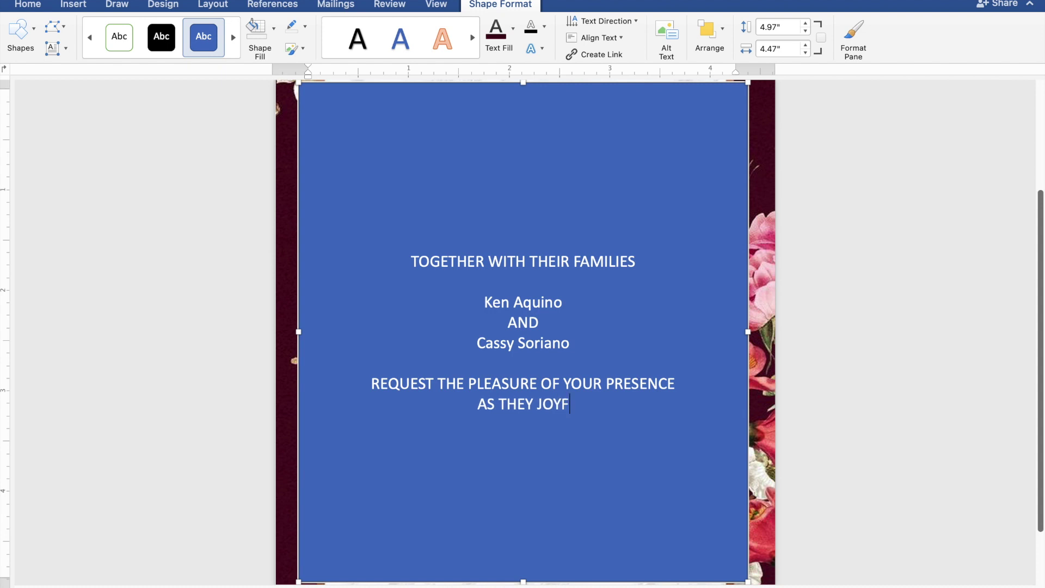
type("ULL")
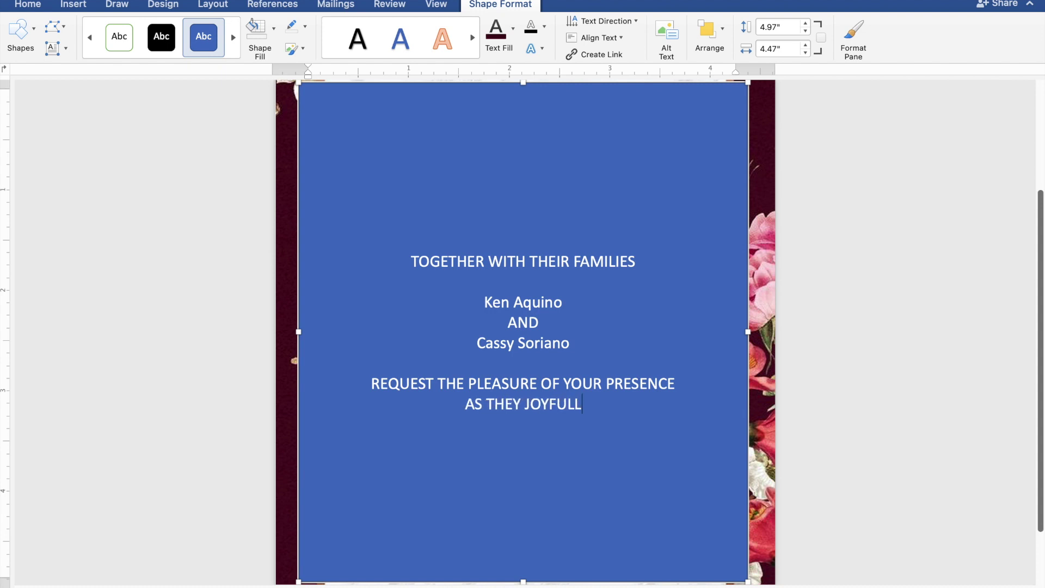
type("Y U")
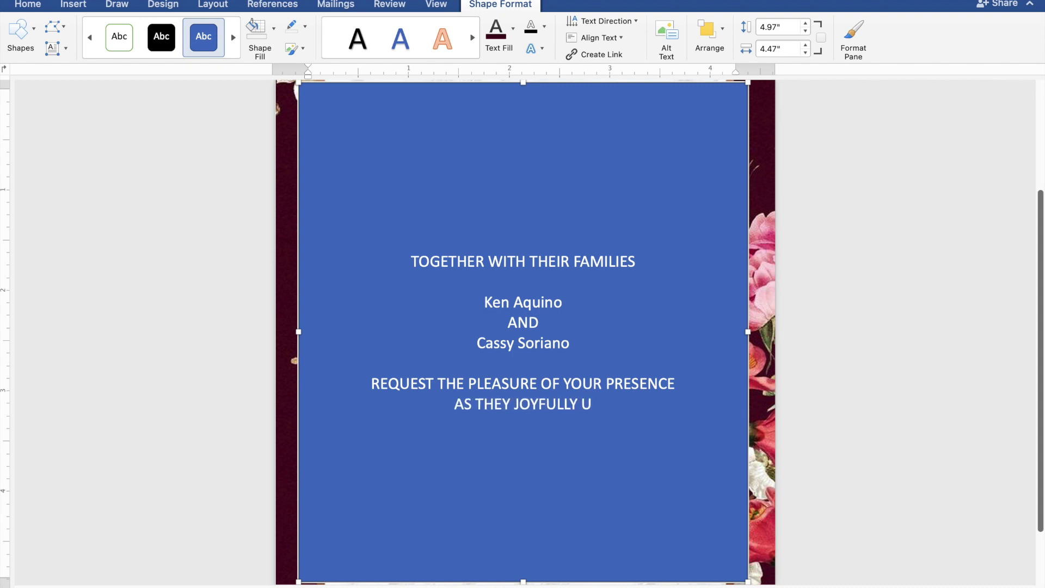
type("NIT")
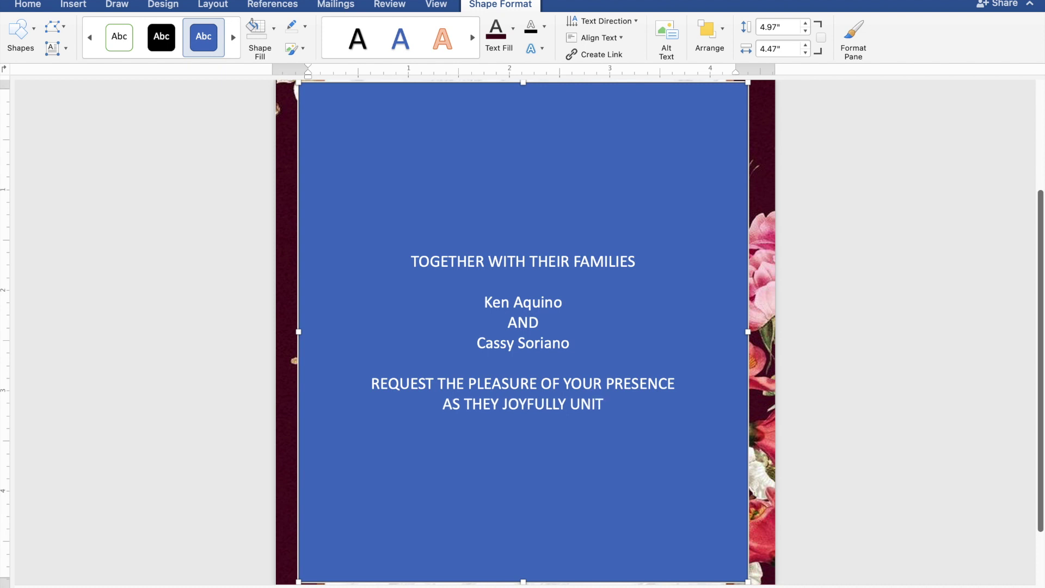
type("E I")
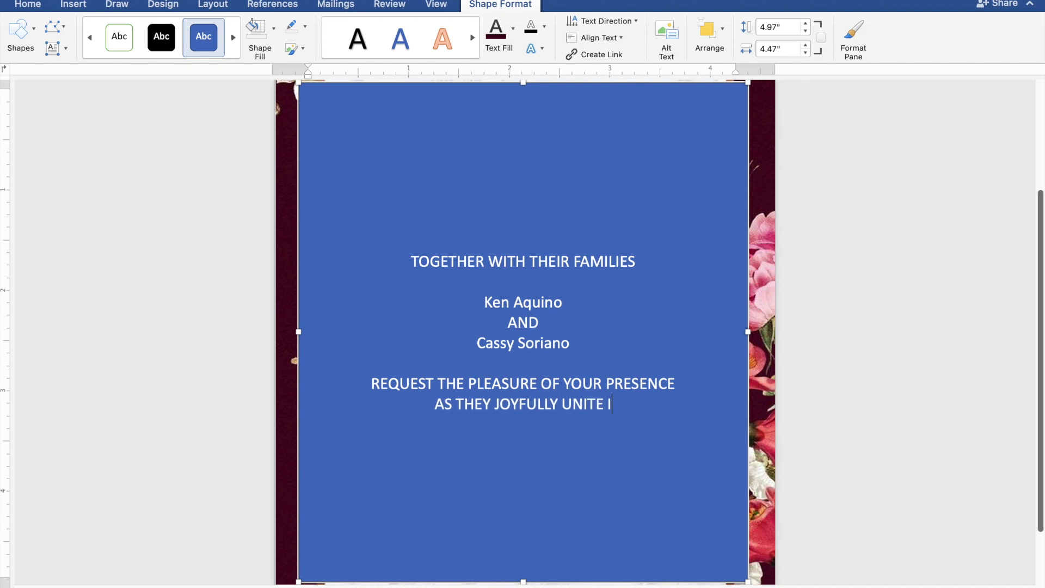
type("N M")
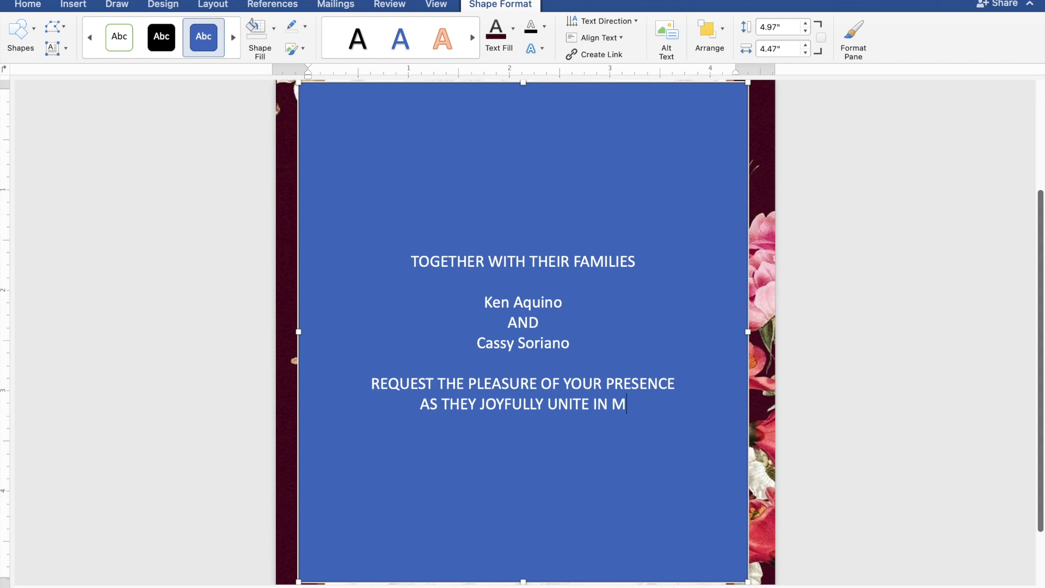
type("ARR")
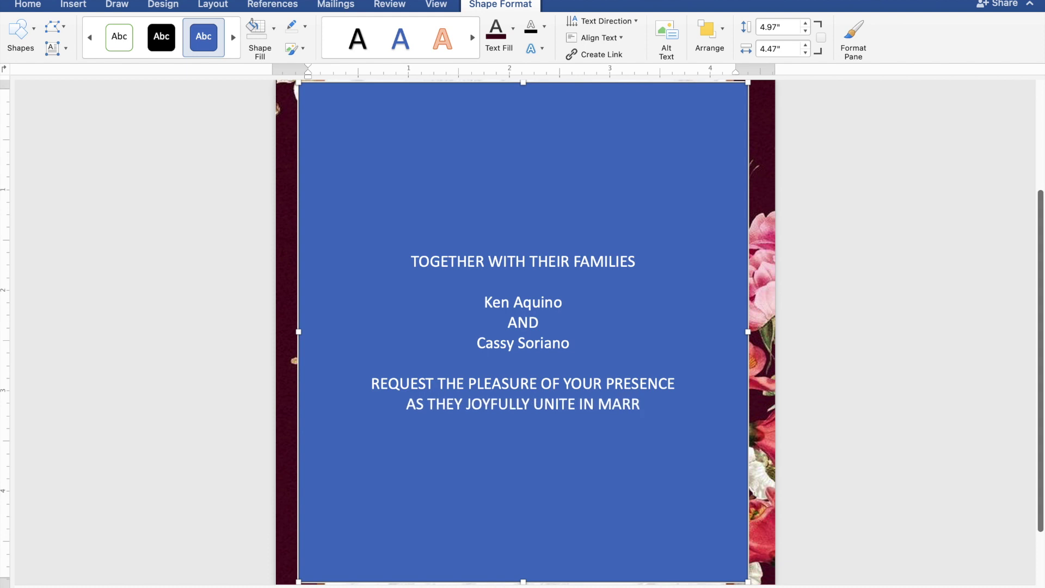
type("IAGE")
key("Return")
key("Return")
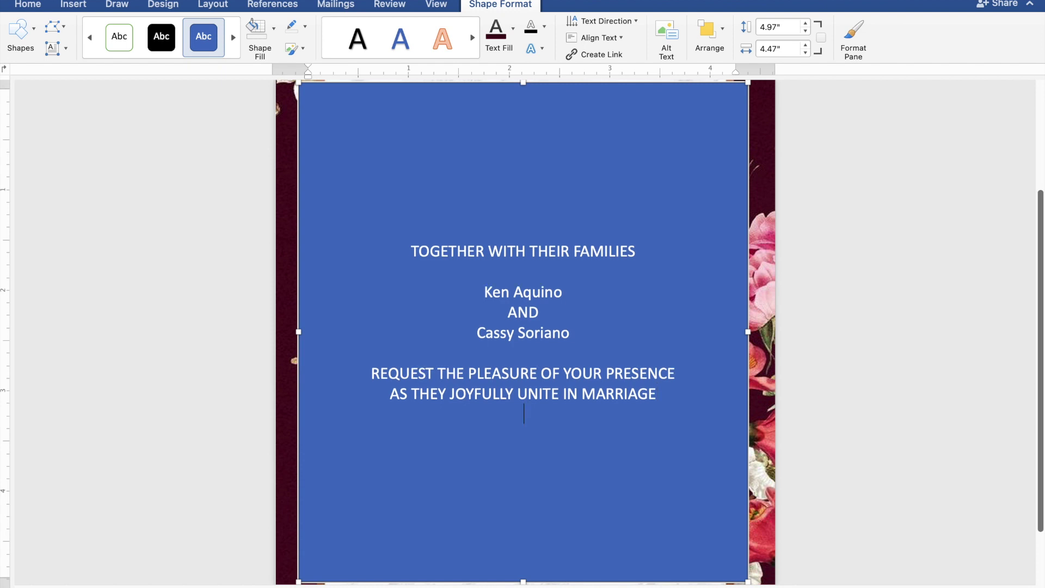
Add SUNDAY, FEBRUARY 25, 2024 and 10:00 IN THE MORNING on separate lines.
type("S")
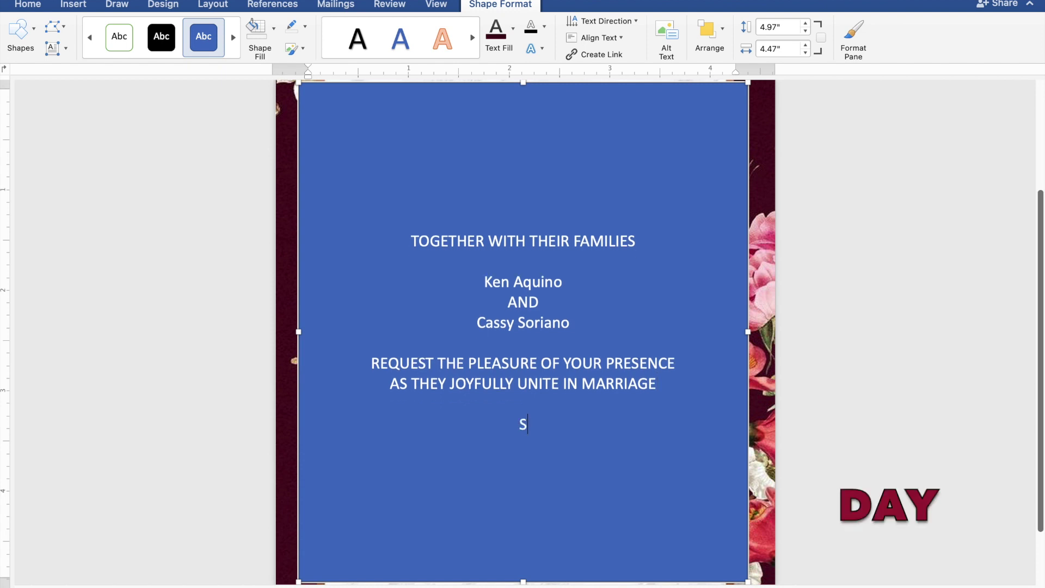
type("UNDAY")
key("Return")
type("FEB")
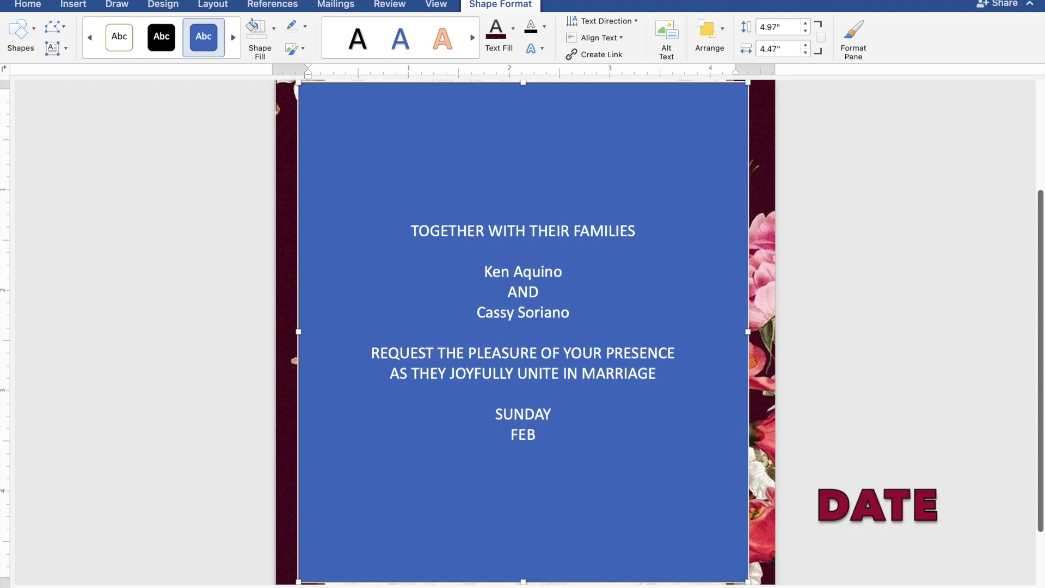
type("RUA")
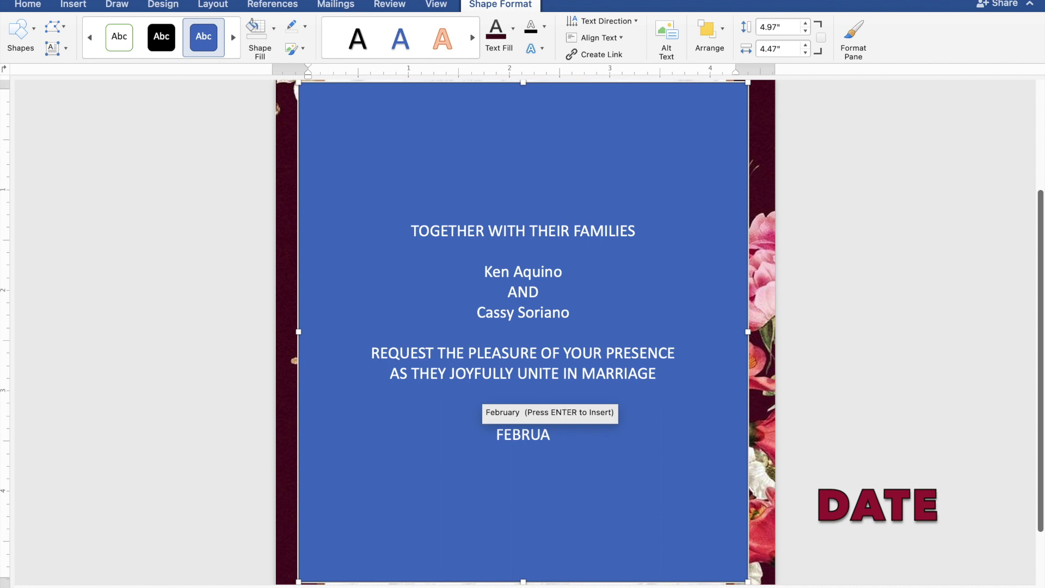
type("RY")
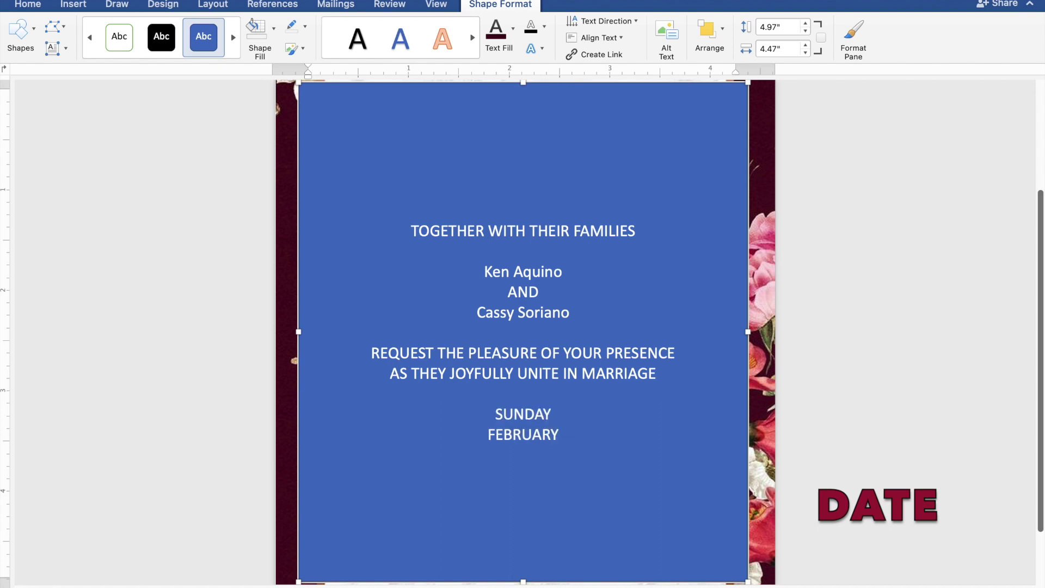
type(" 25,")
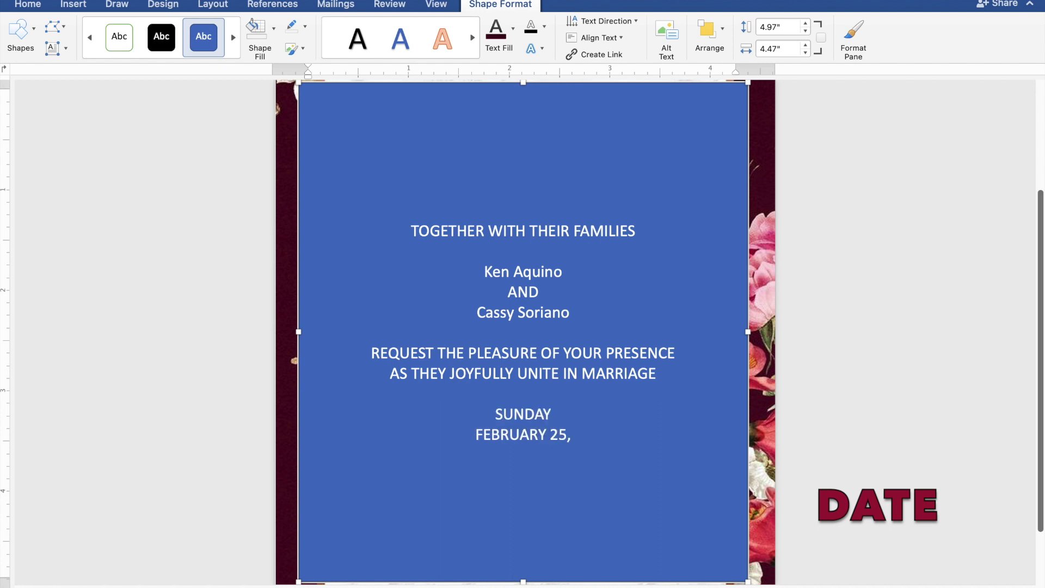
type(" 2024")
key("Return")
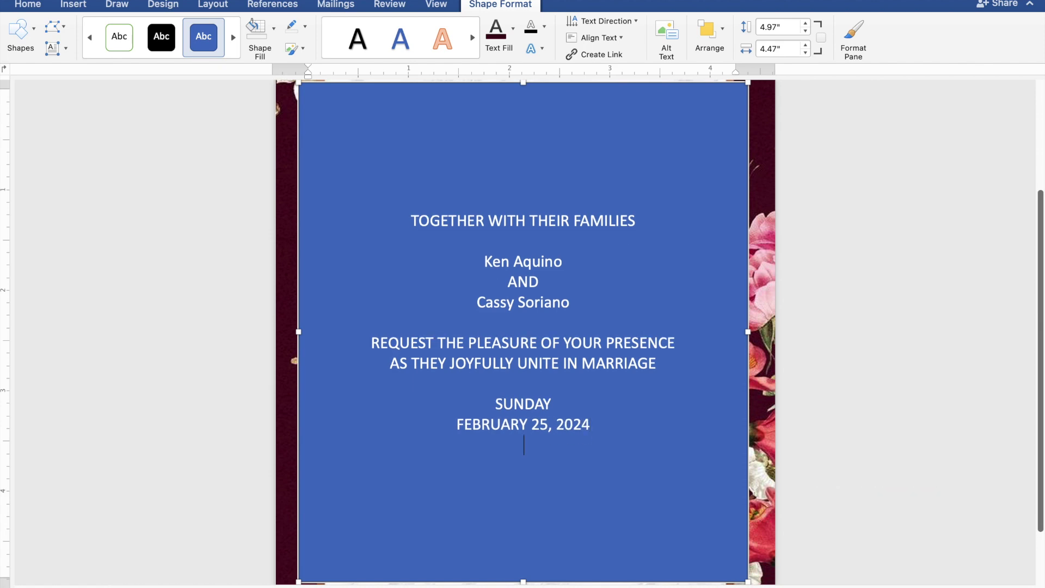
type("10:")
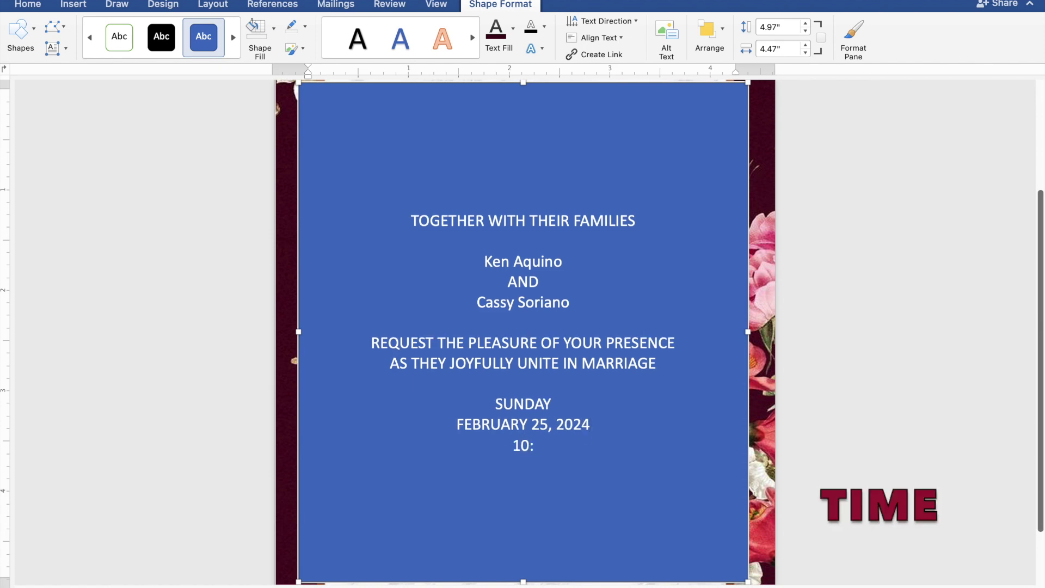
type("00 IN TH")
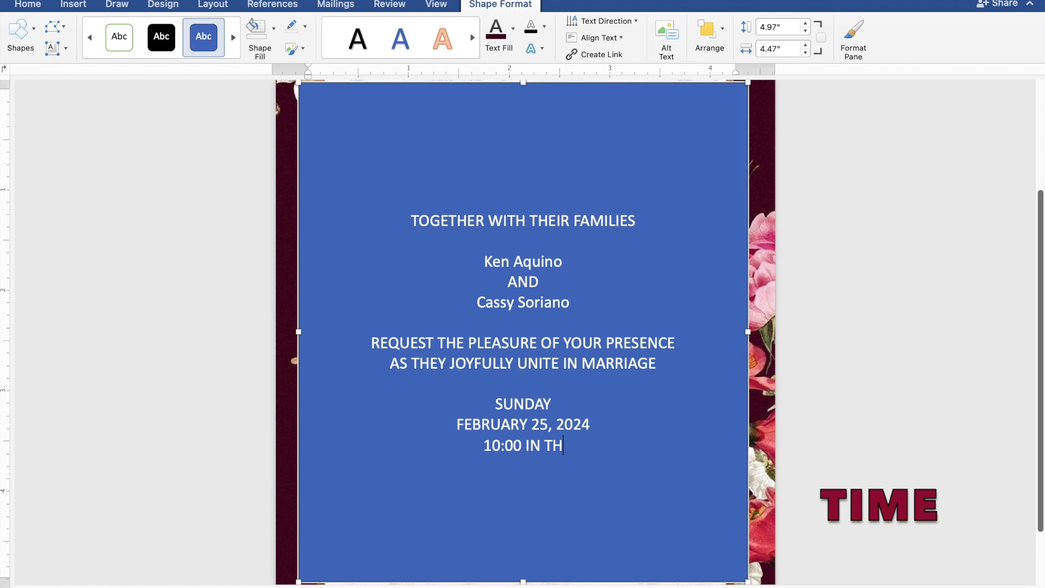
type("E M")
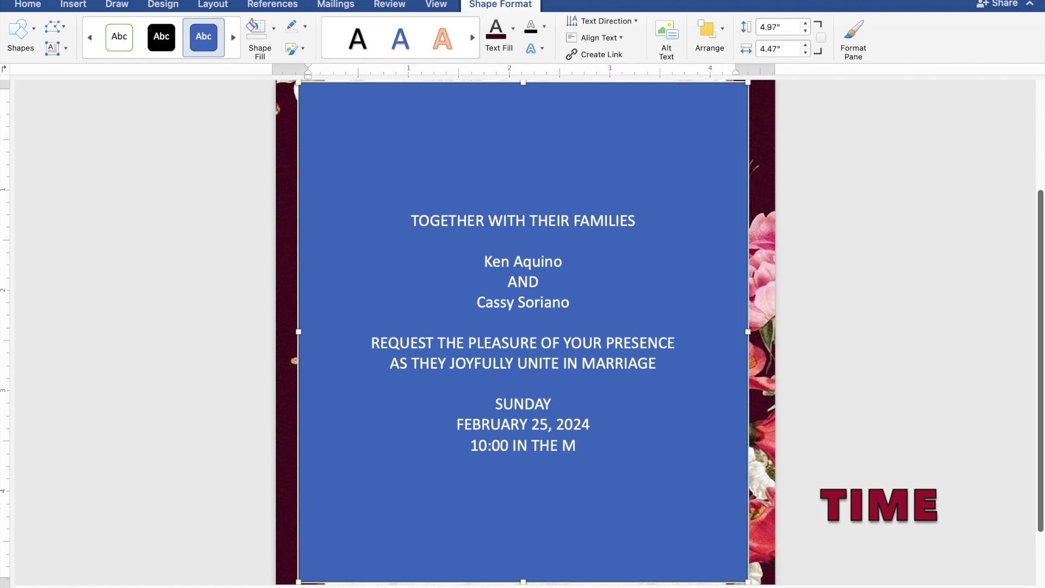
type("ORN")
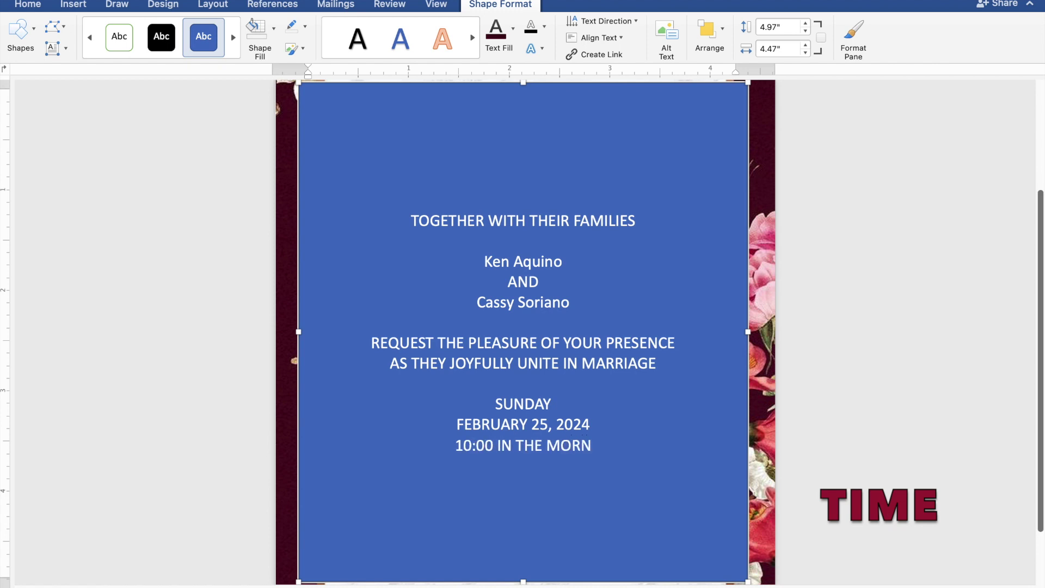
type("IN")
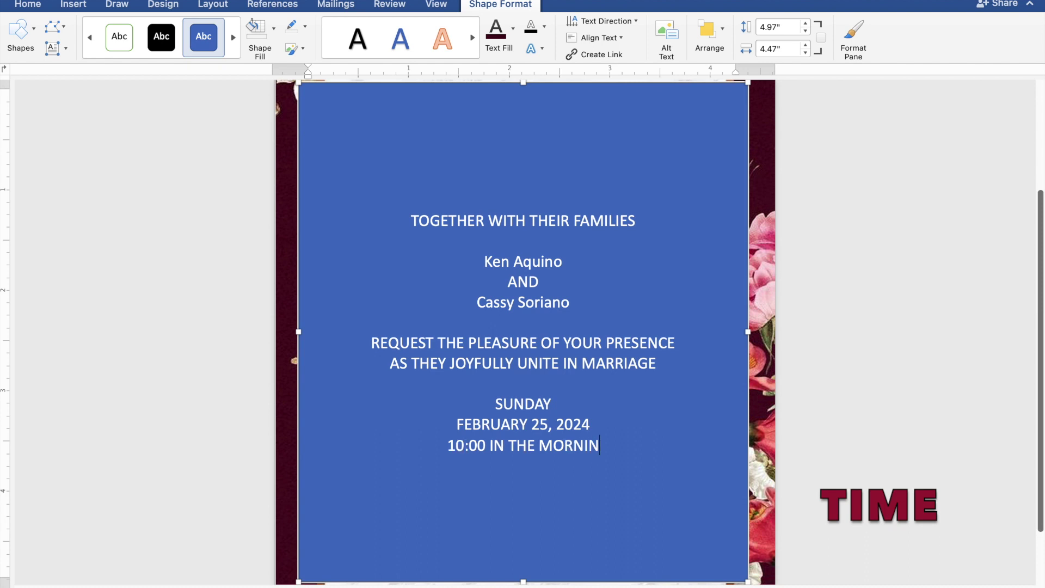
type("G")
key("Return")
Add ST. THOMAS AQUINAS PARISH CHURCH, MANGALDAN, PANGASINAN, a blank line, then 'Reception to follow'.
type("ST.")
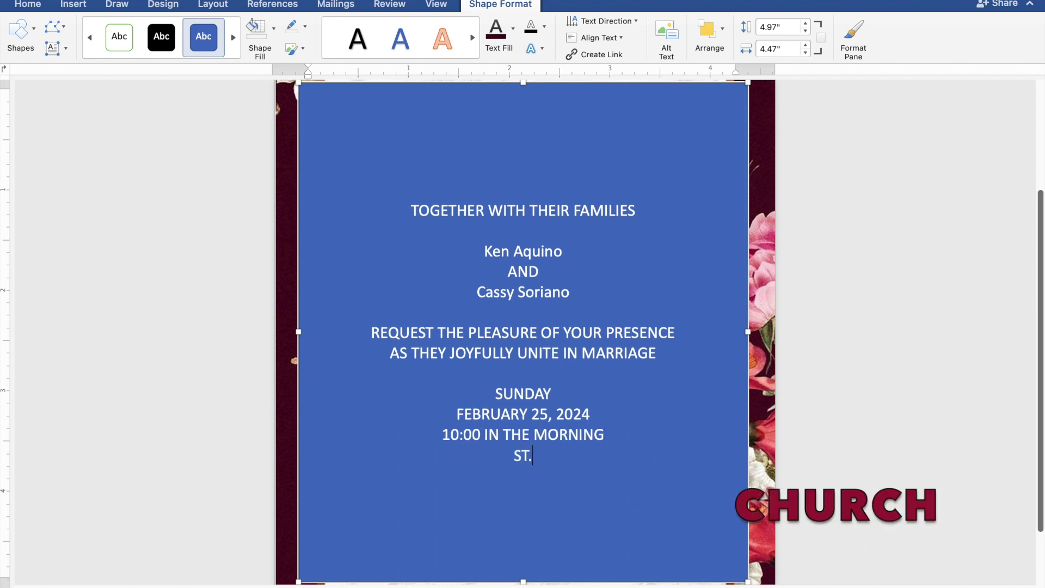
type(" THOMA")
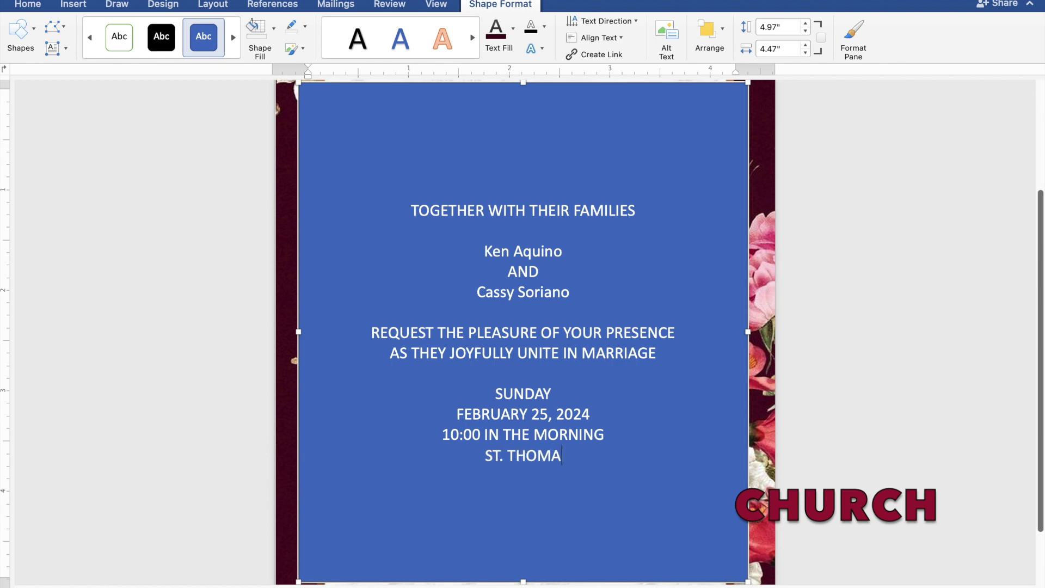
type("S A")
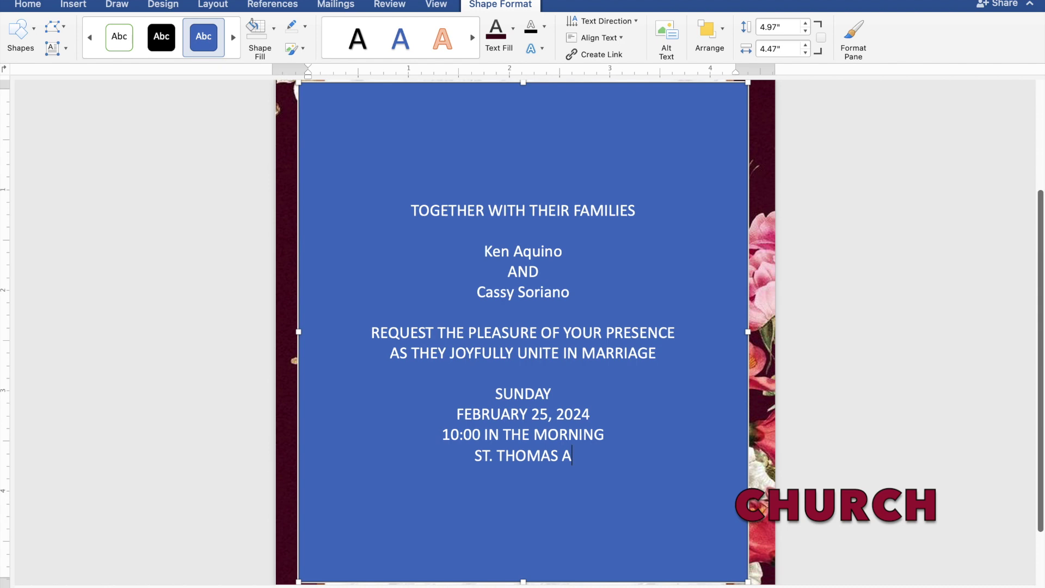
type("QU")
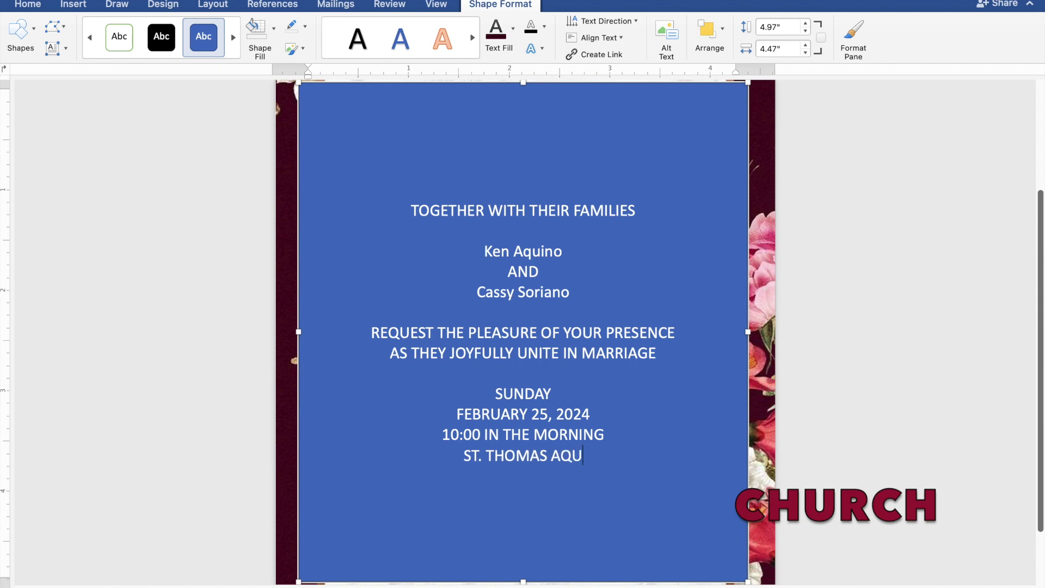
type("INAS")
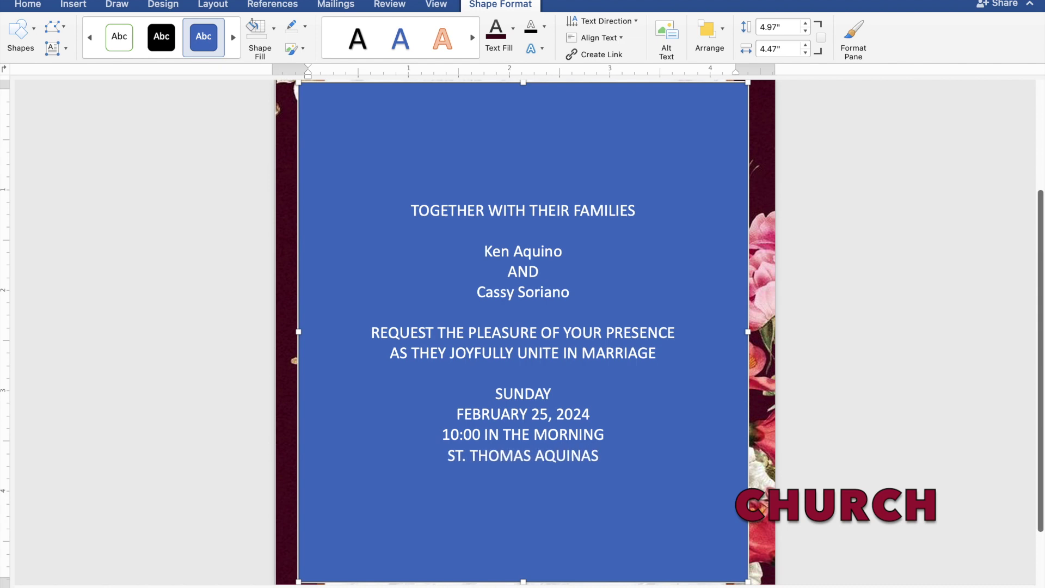
type(" PA")
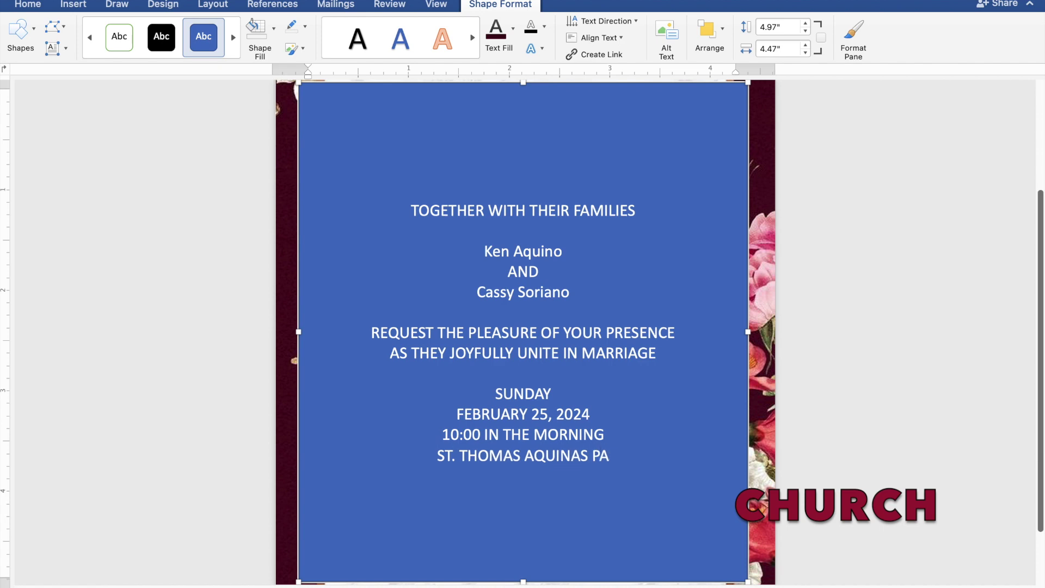
type("RI")
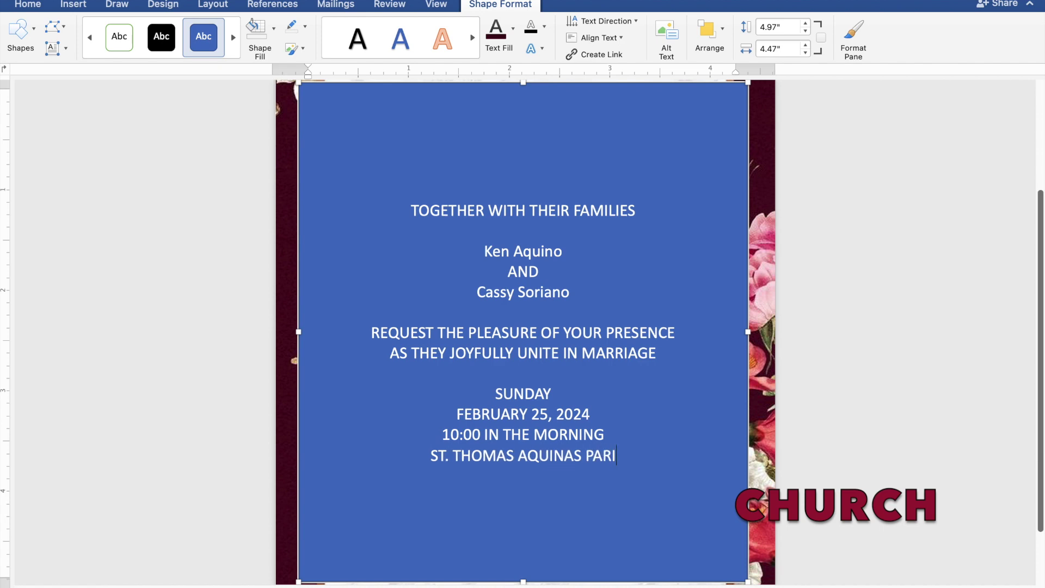
type("SH CHURCH")
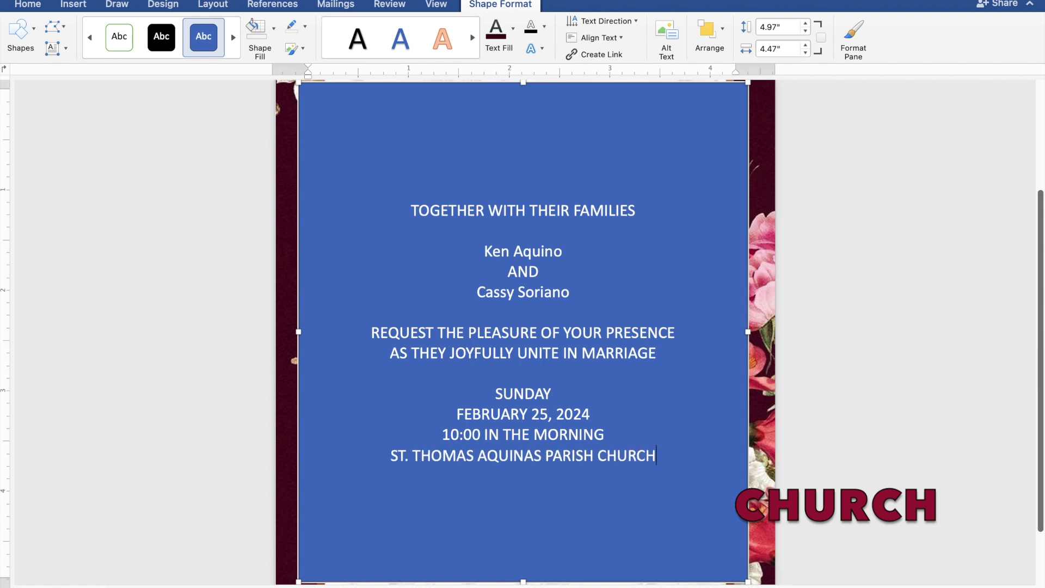
key("Return")
type("MA")
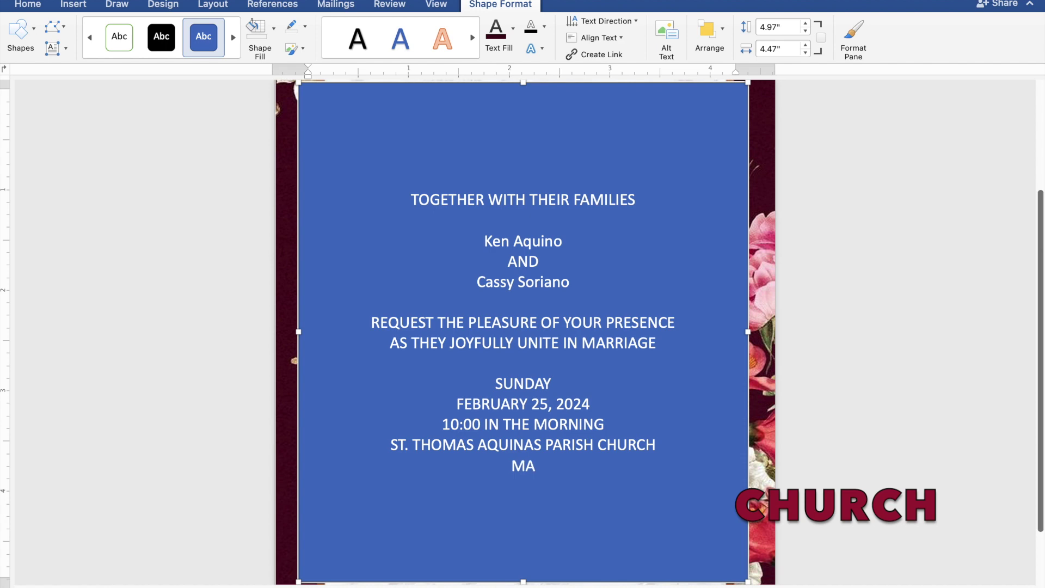
type("NGAL")
type("DA")
type("N,")
type(" PA")
type("NG")
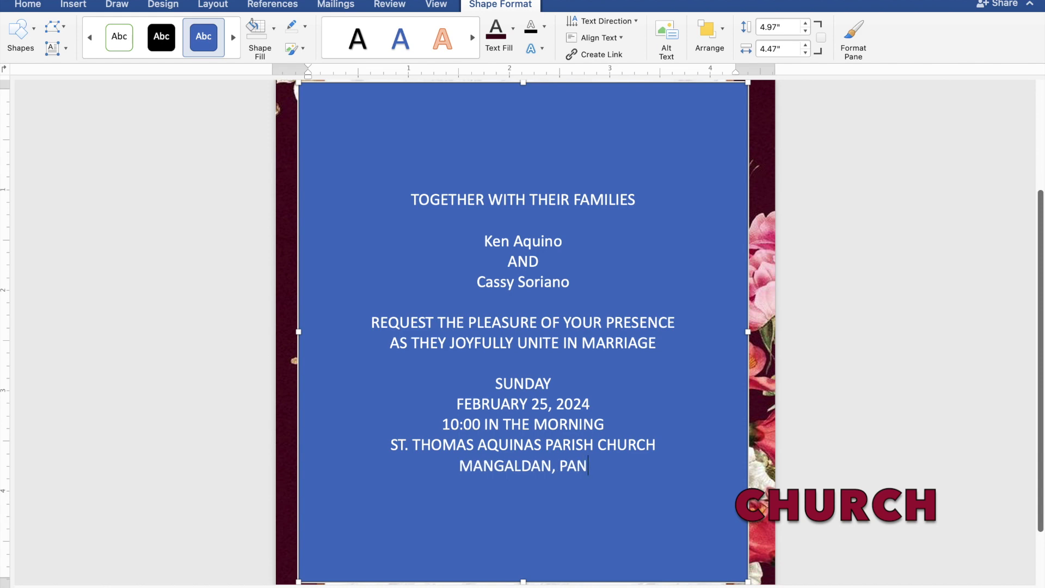
type("AS")
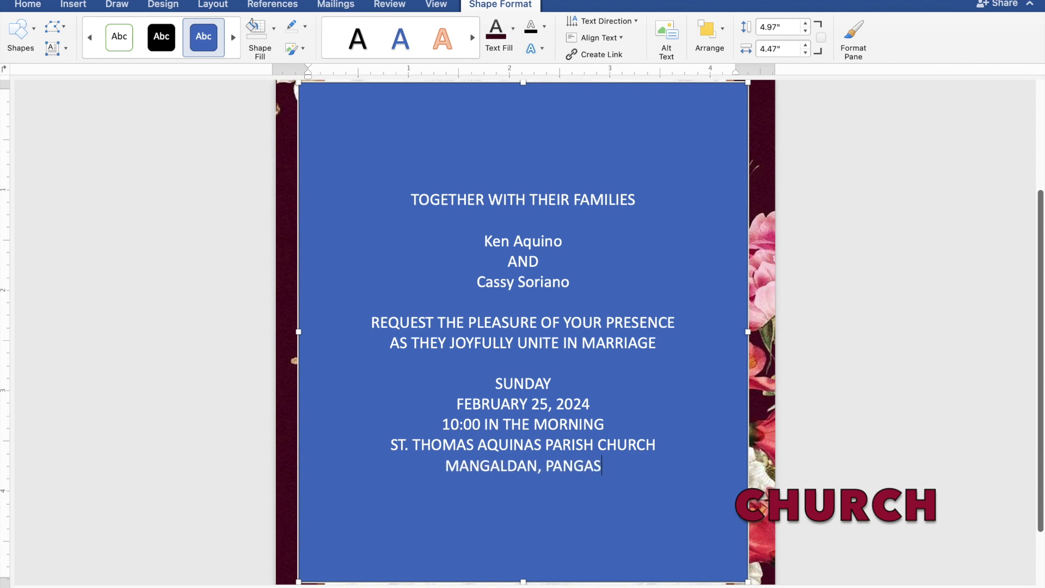
type("IN")
type("AN")
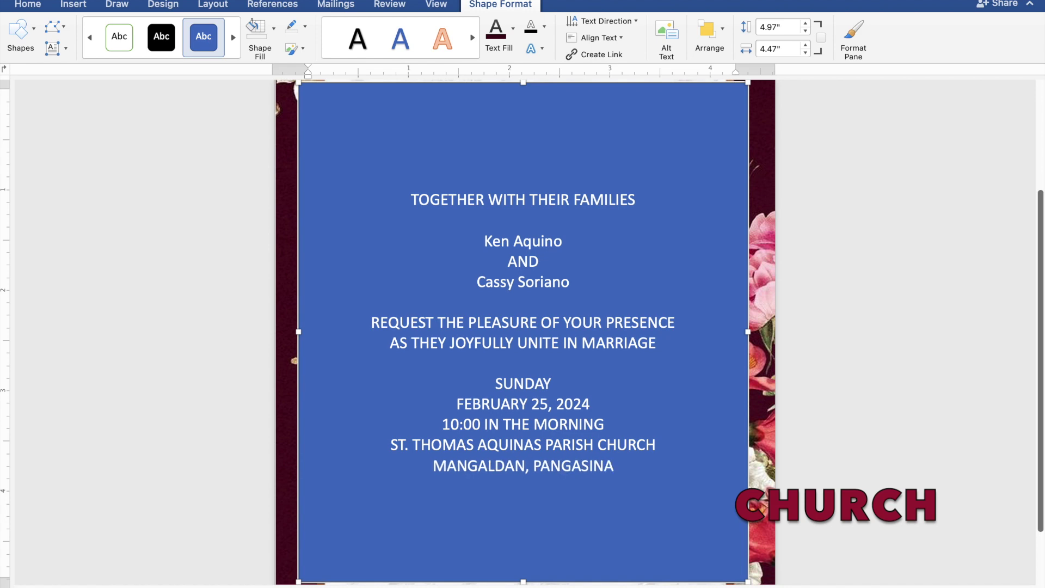
key("Return")
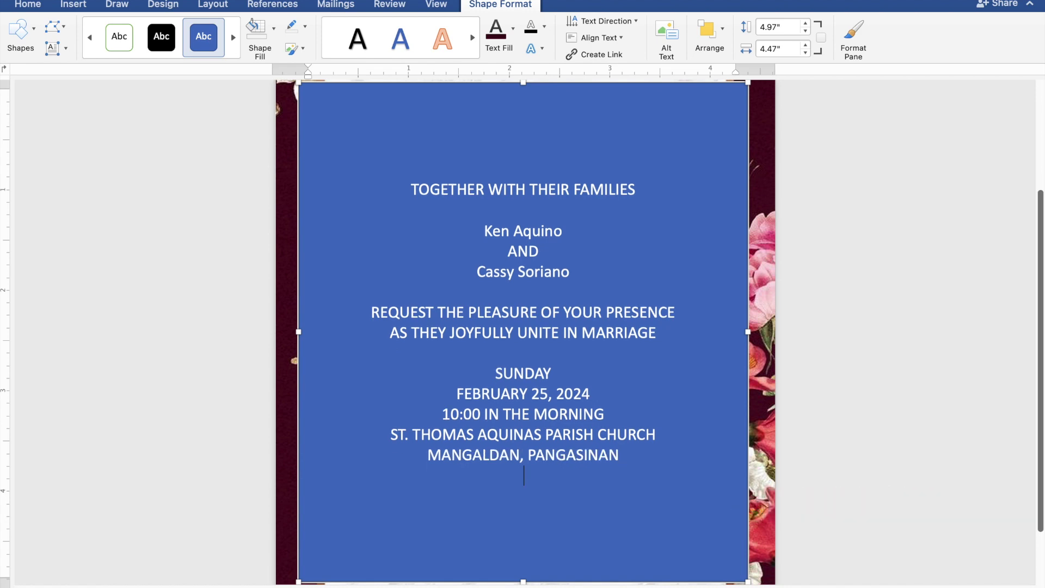
key("Return")
type("Rece")
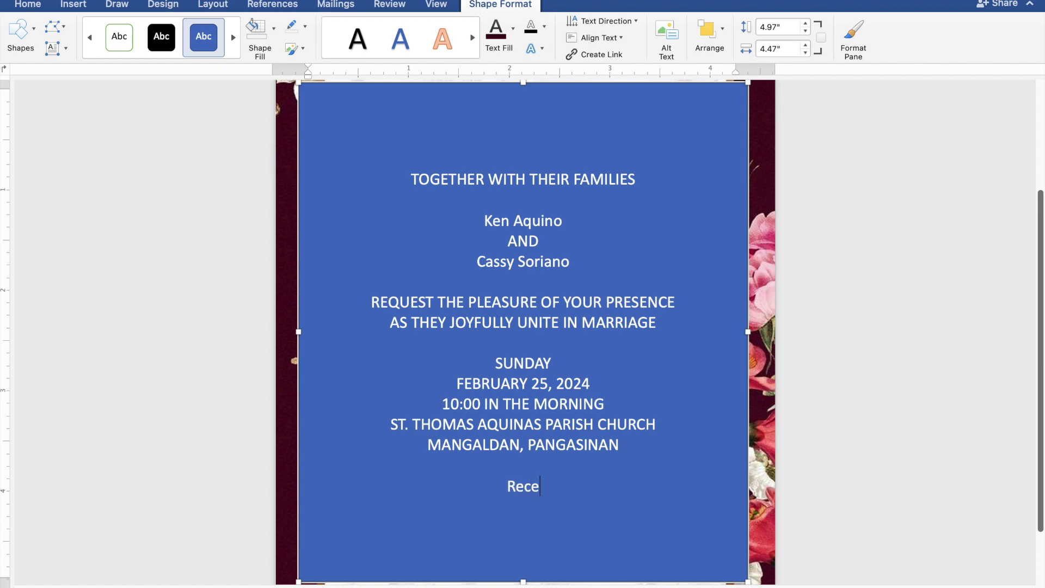
type("ption to")
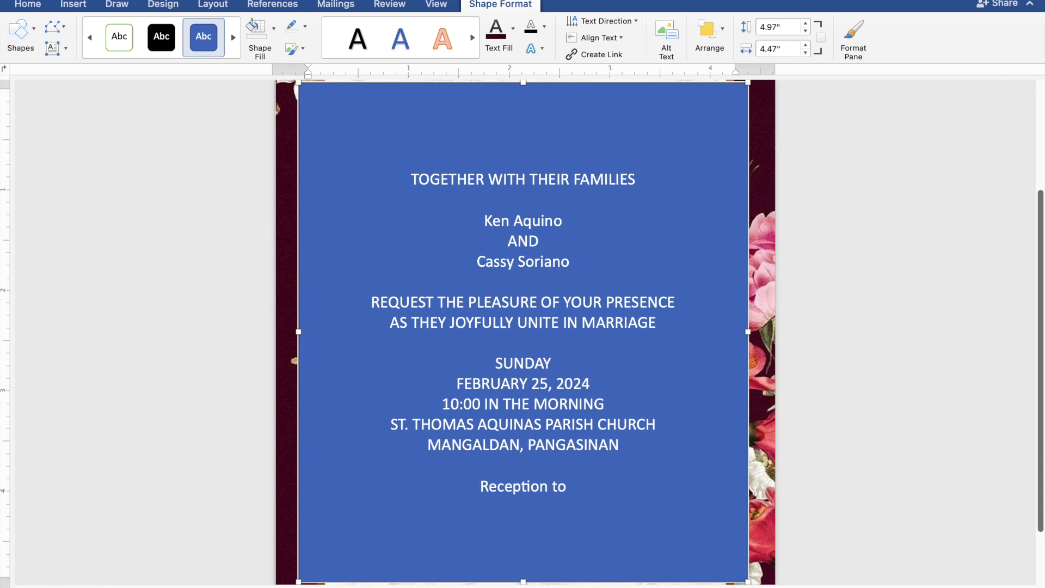
type(" fo")
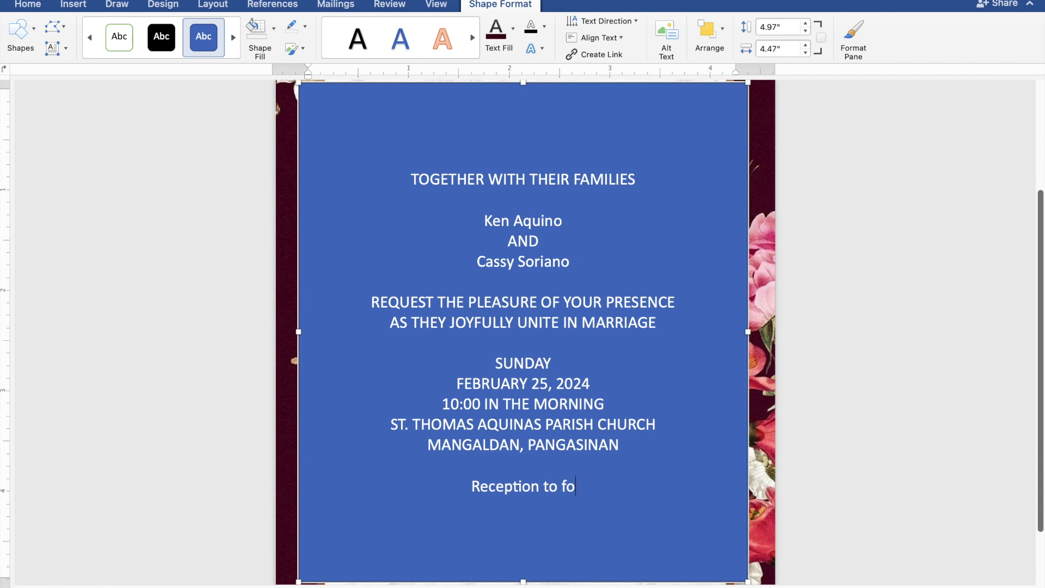
type("llow")
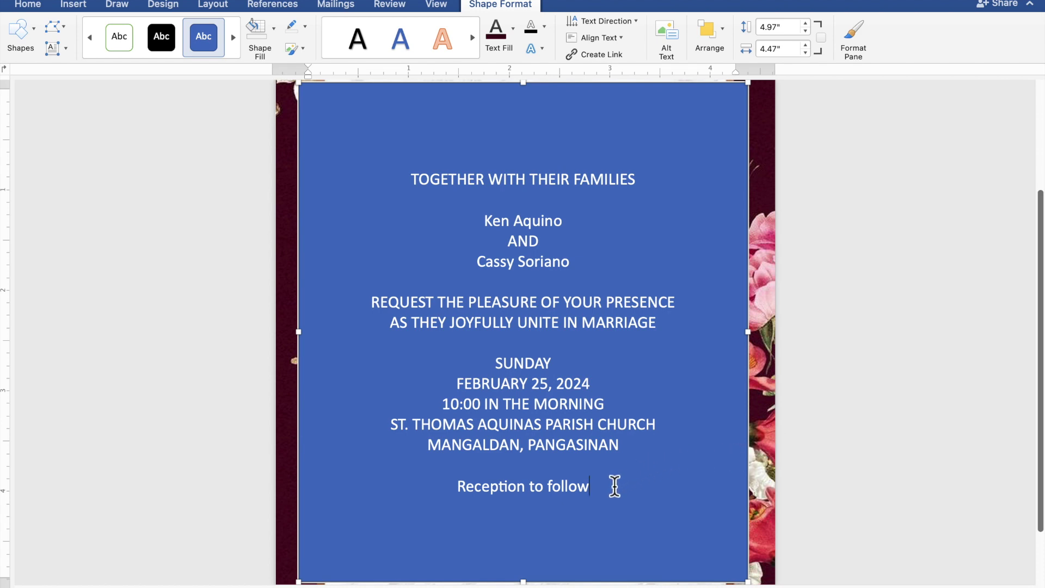
Remove the text box's fill and outline and colour the invitation text dark maroon.
left_click_drag(588, 485, 415, 189)
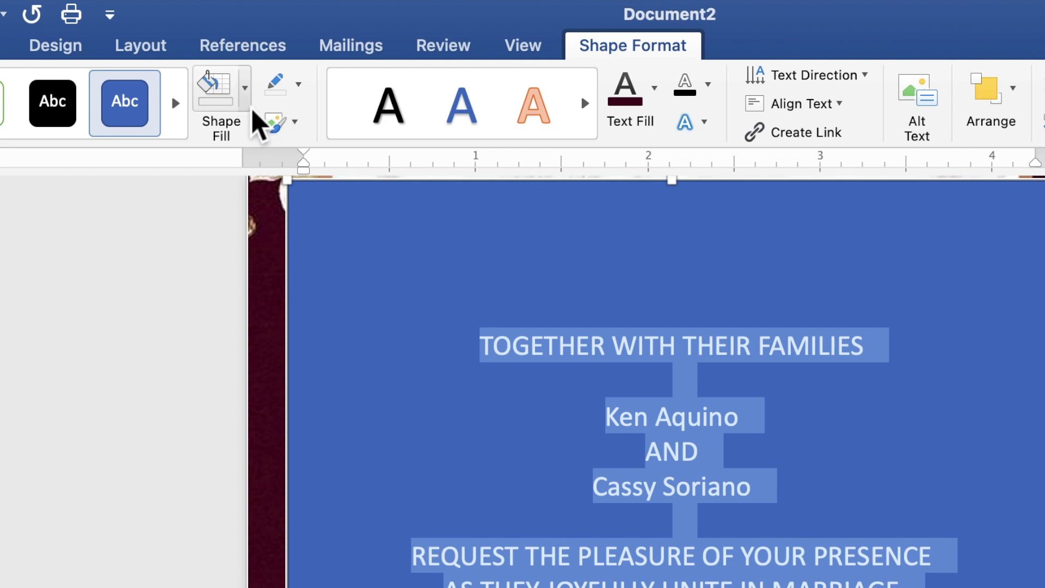
left_click(248, 107)
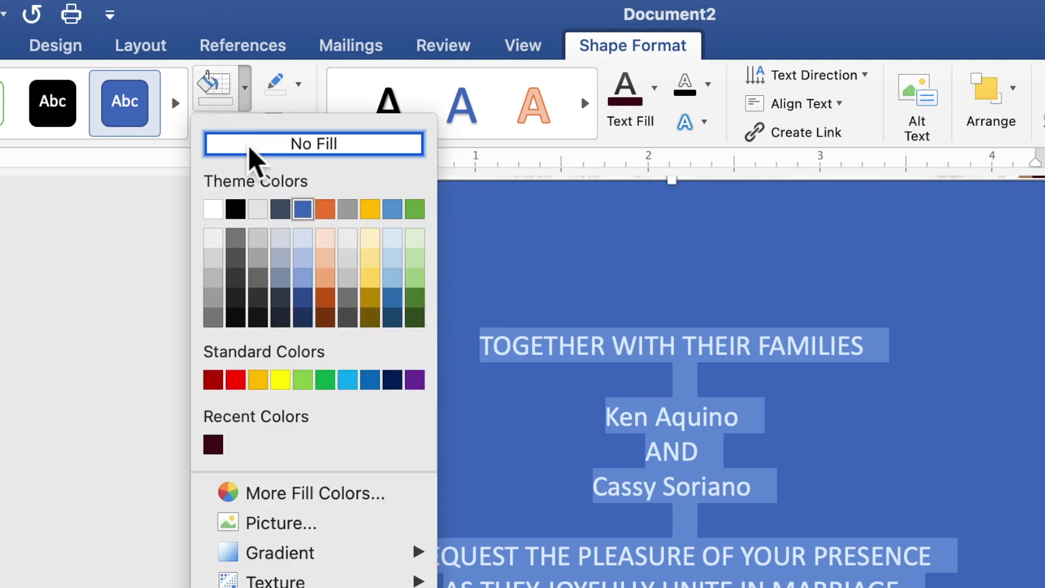
left_click(250, 147)
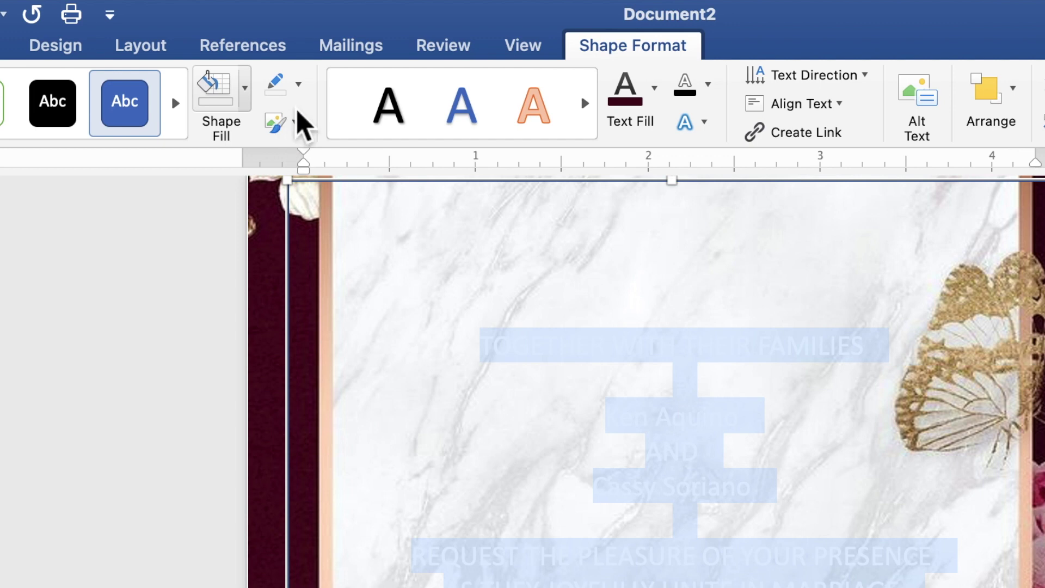
left_click(302, 88)
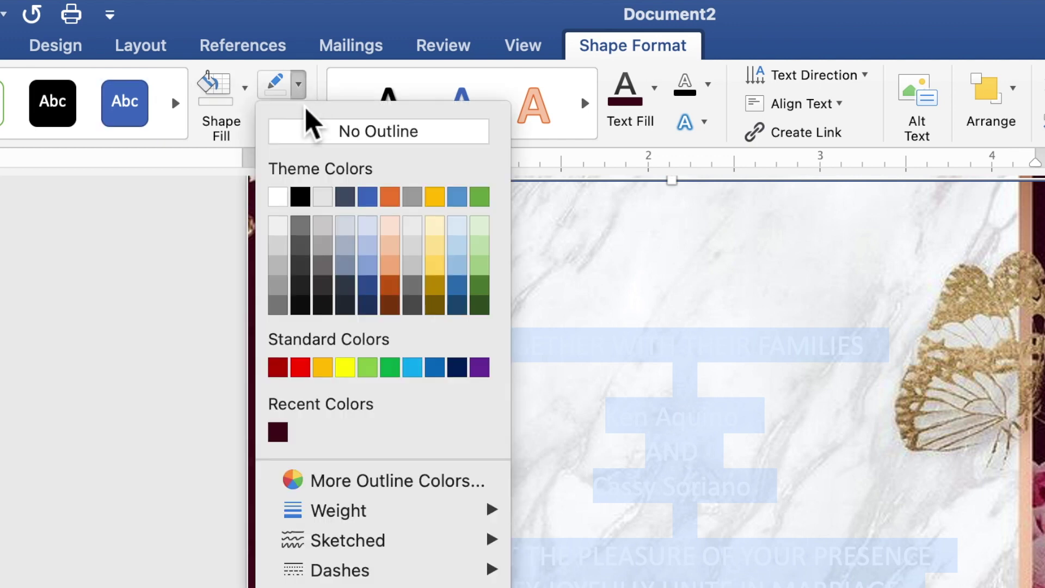
left_click(306, 140)
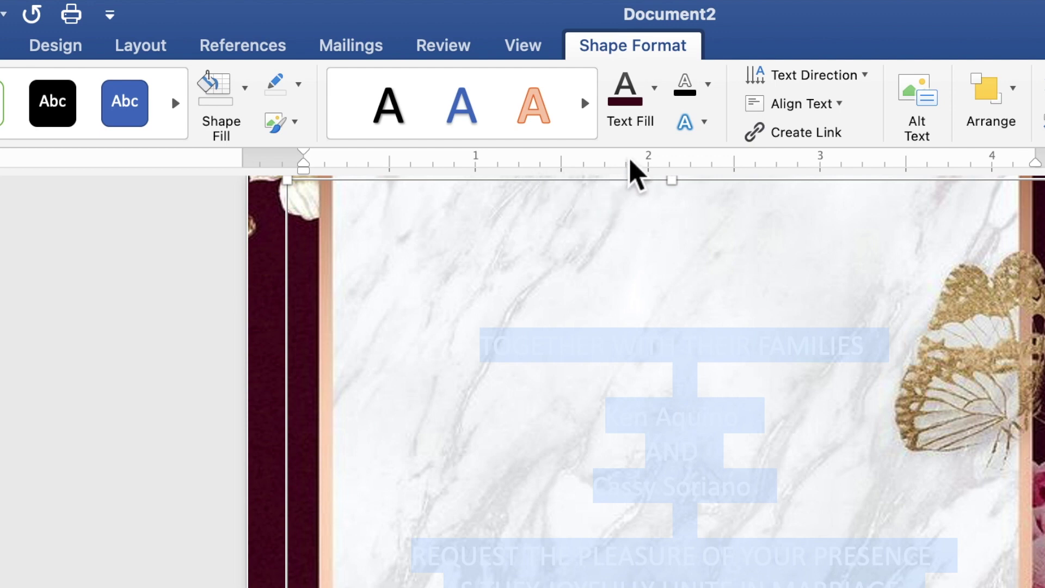
left_click(655, 90)
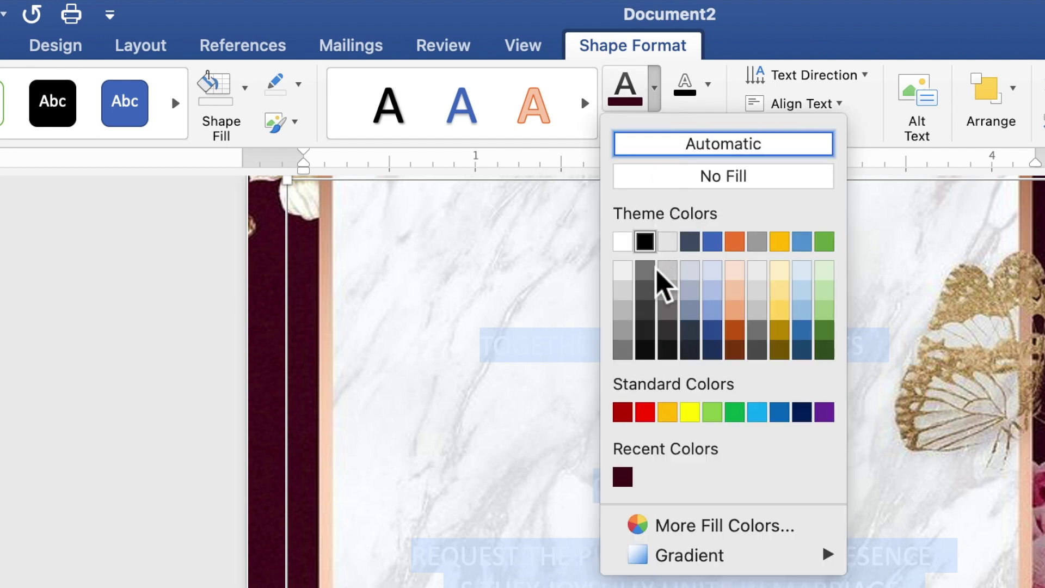
left_click(622, 476)
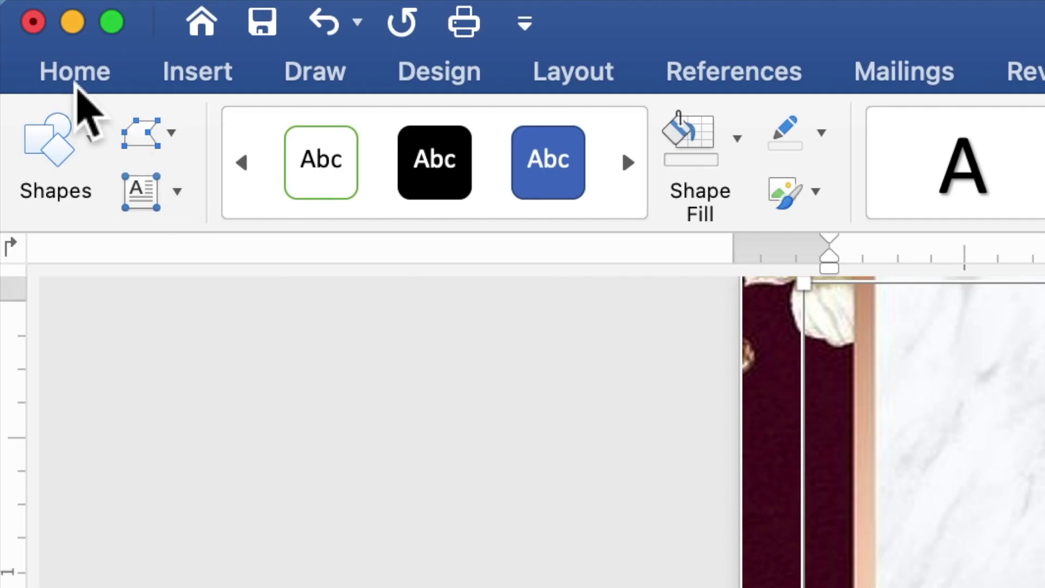
Set all the invitation text to Times New Roman at size 10.
left_click(76, 87)
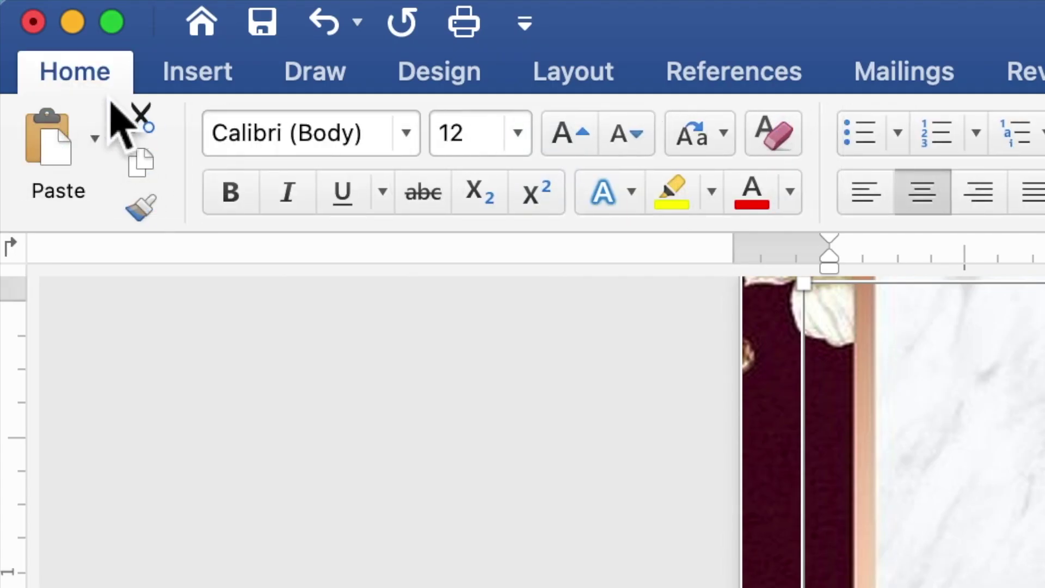
left_click(410, 145)
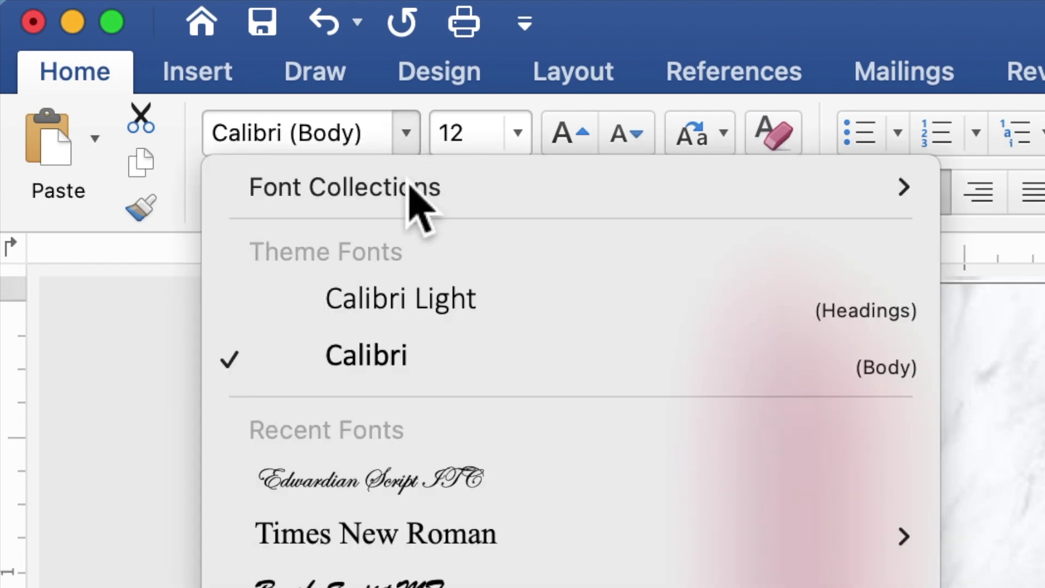
left_click(404, 539)
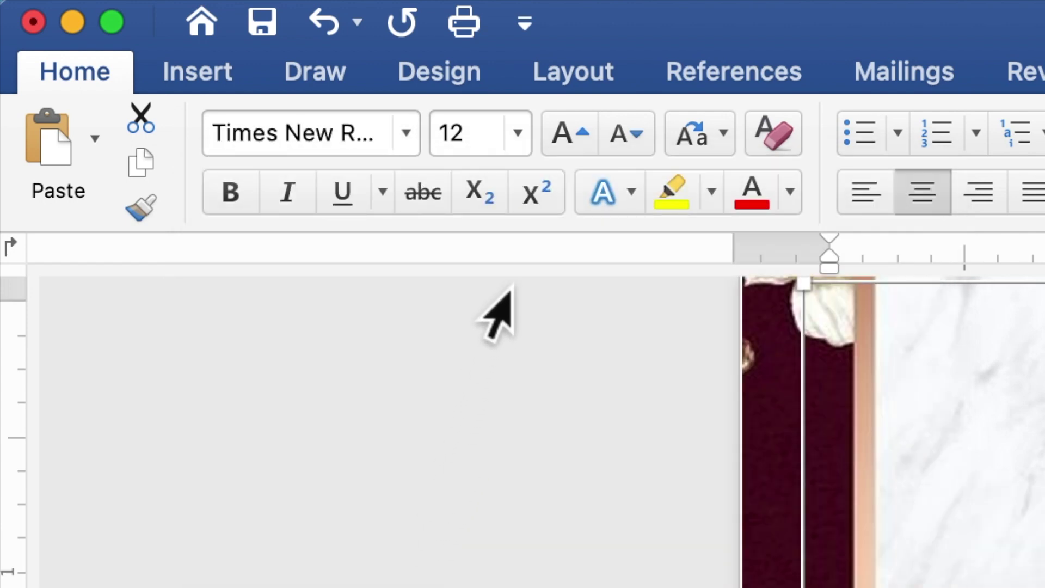
left_click_drag(495, 155, 443, 154)
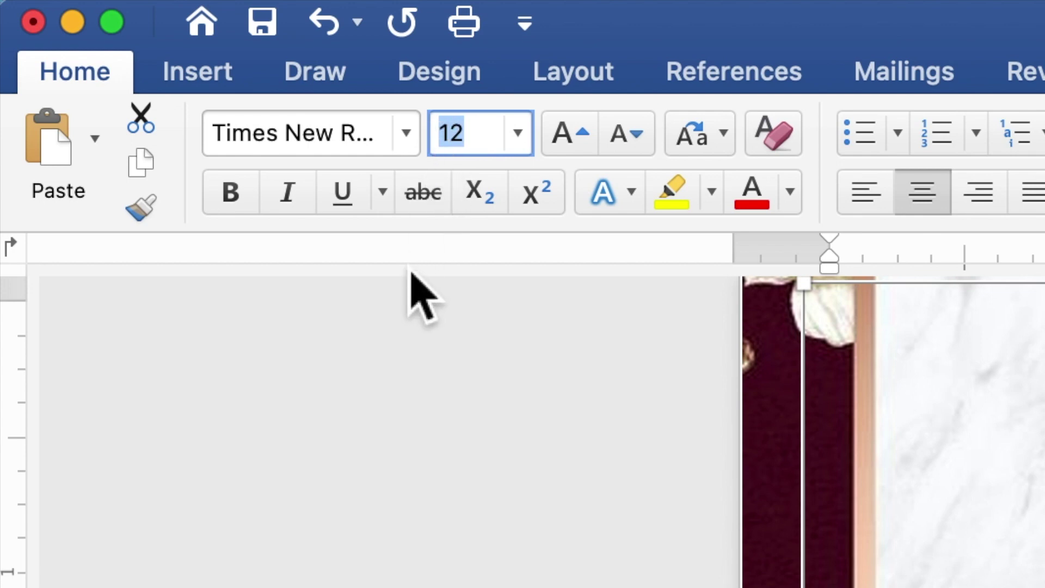
type("10")
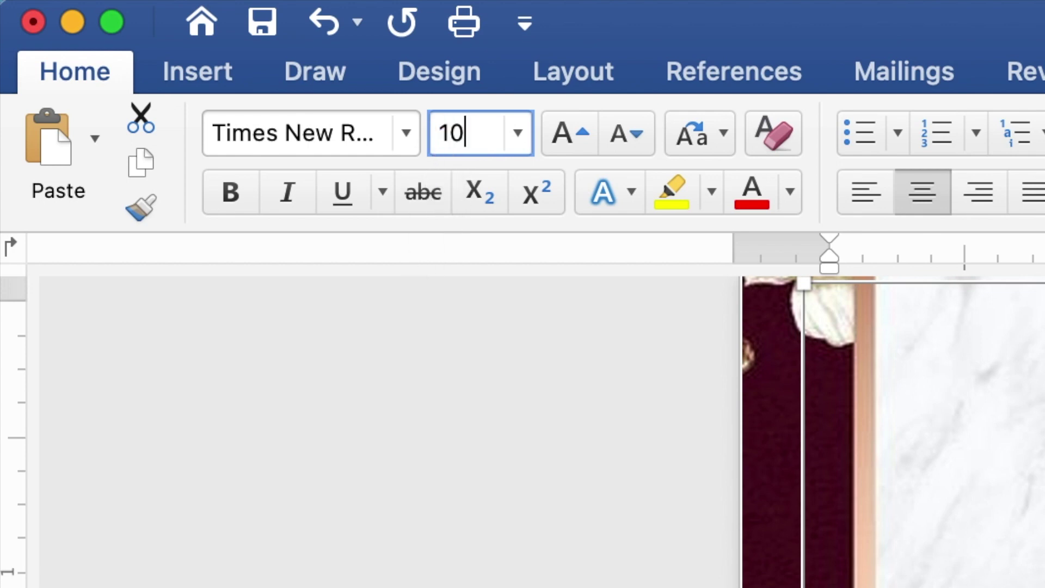
key("Return")
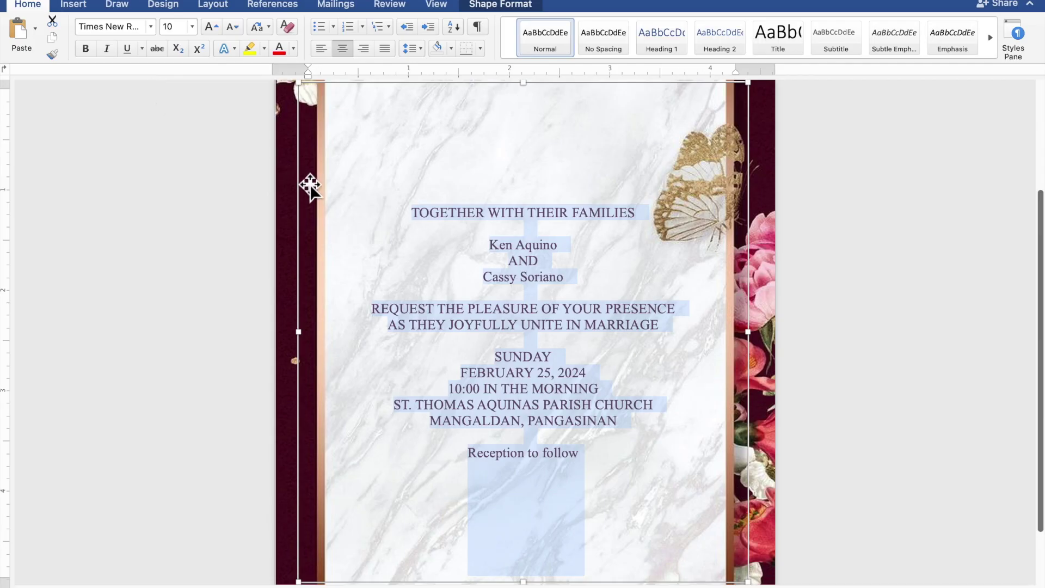
Select the groom's name, the bride's name and 'Reception to follow' together.
left_click(572, 249)
left_click_drag(561, 248, 502, 246)
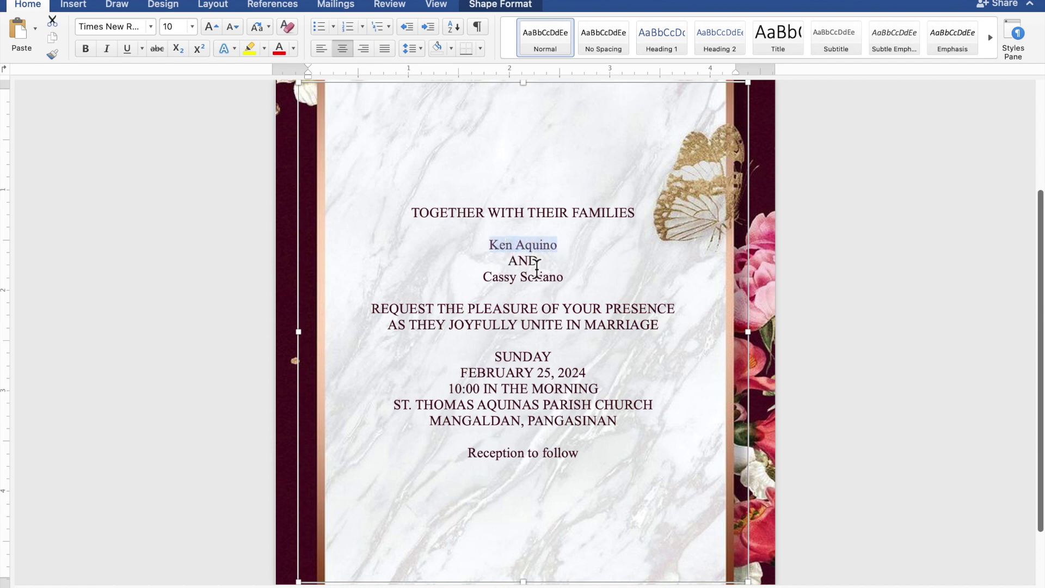
left_click_drag(573, 281, 483, 280)
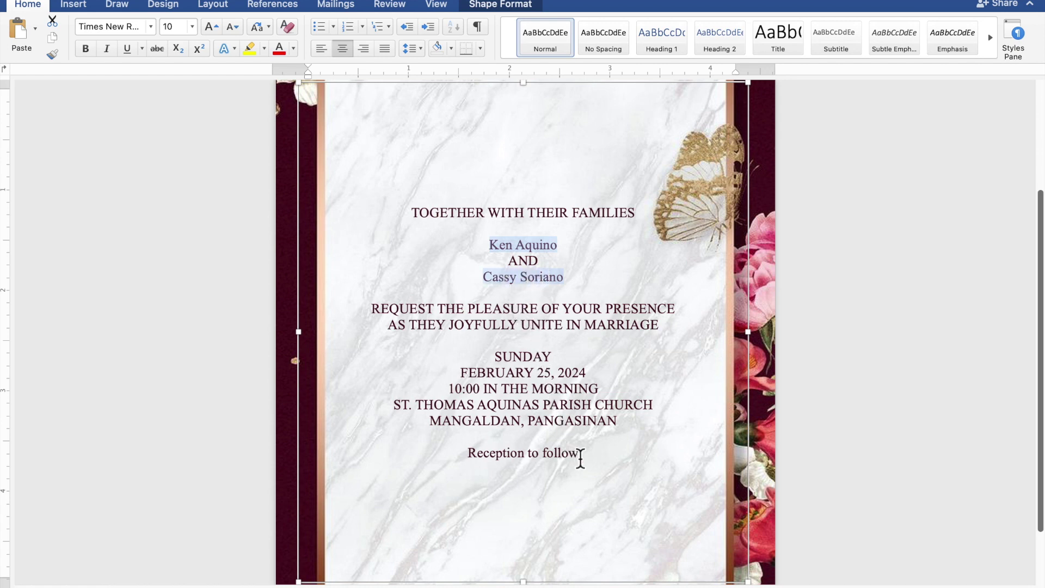
left_click_drag(574, 459, 510, 458)
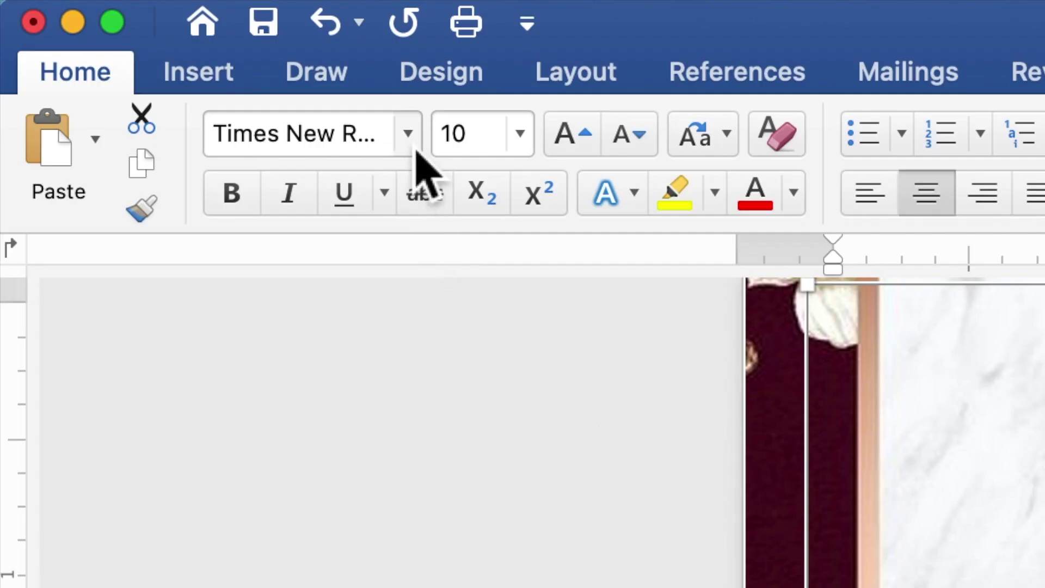
Format the selected names and 'Reception to follow' in Edwardian Script ITC at size 20.
left_click(409, 137)
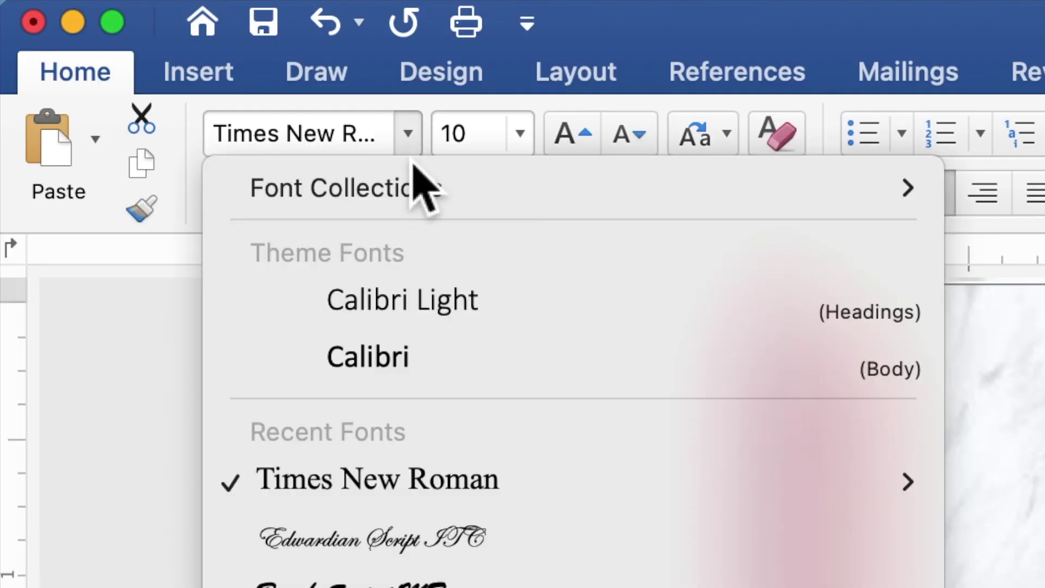
left_click(375, 544)
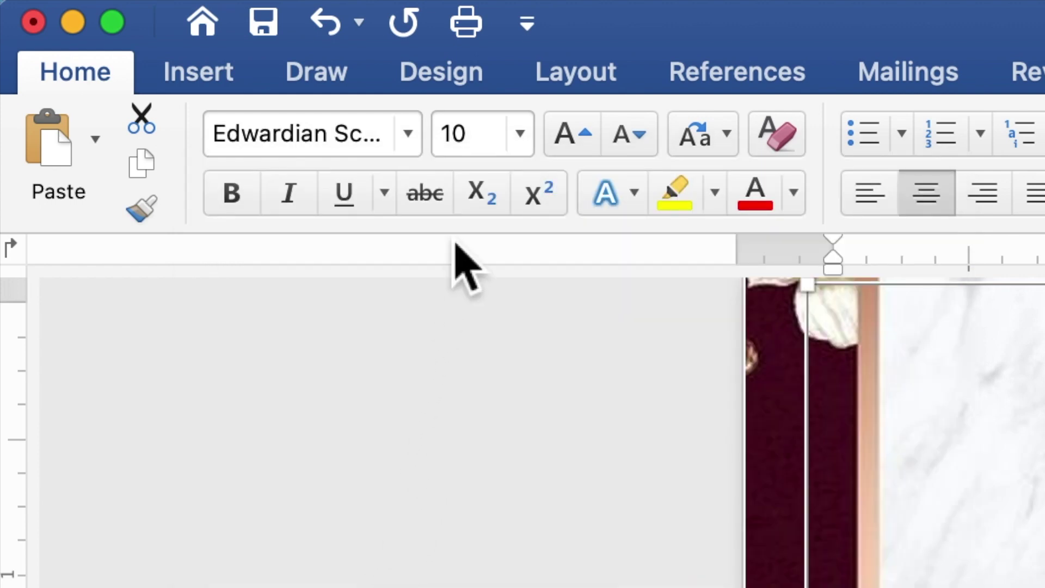
left_click(489, 144)
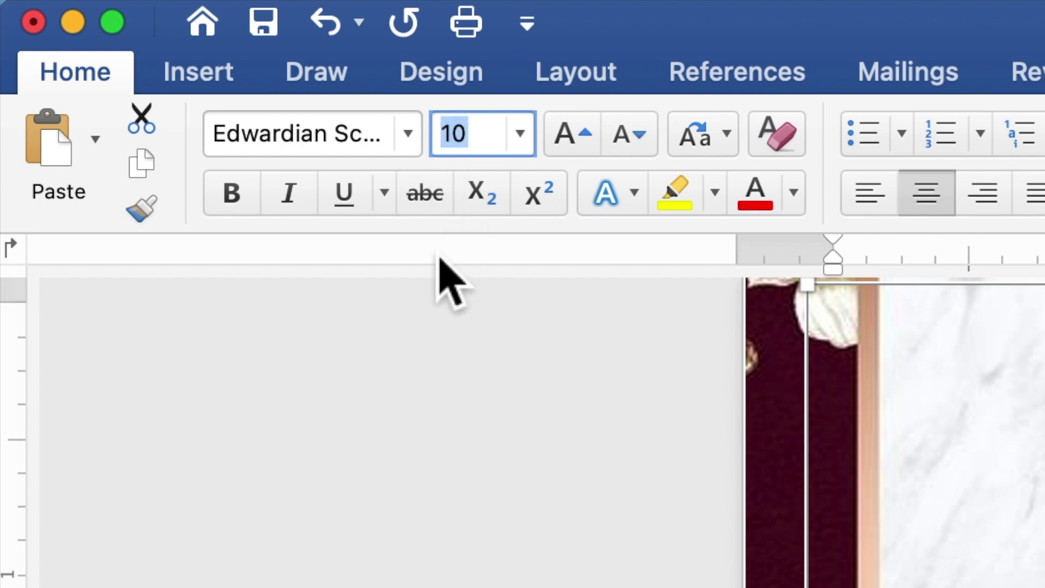
type("20")
key("Return")
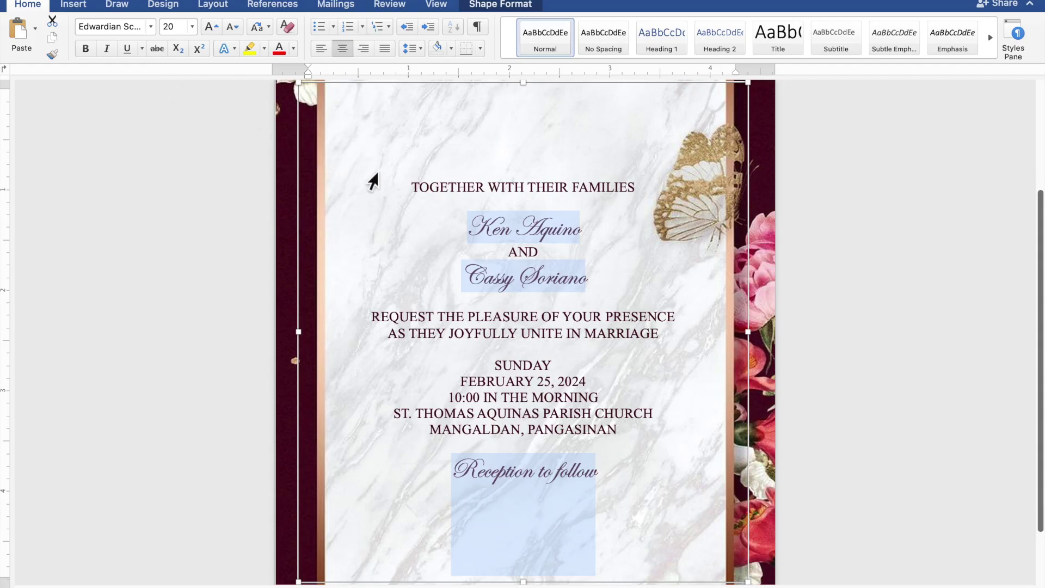
Select both of the couple's names and enlarge them to 40 pt.
left_click(580, 228)
left_click_drag(581, 231, 483, 229)
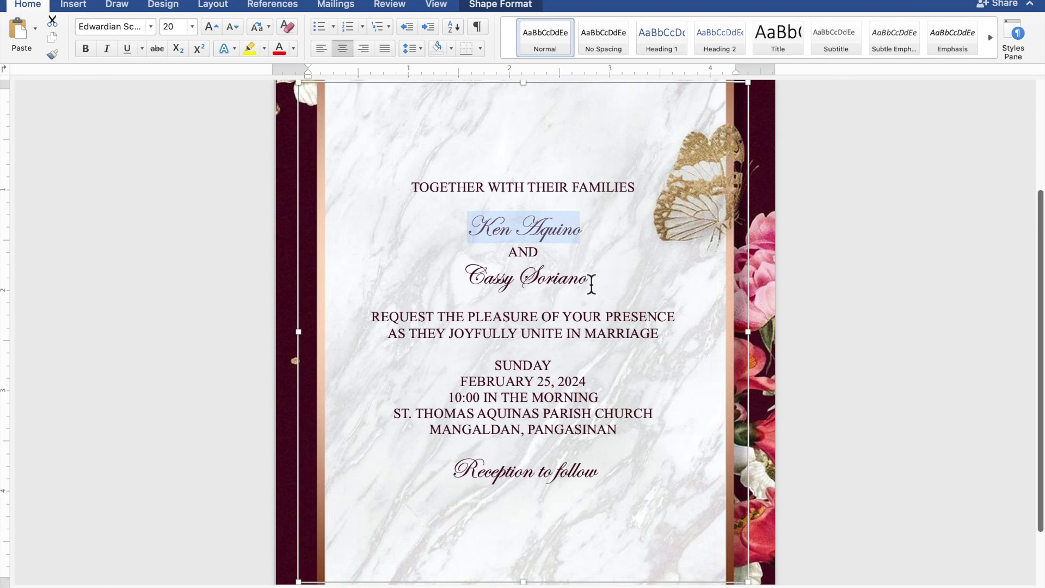
left_click_drag(592, 285, 496, 282)
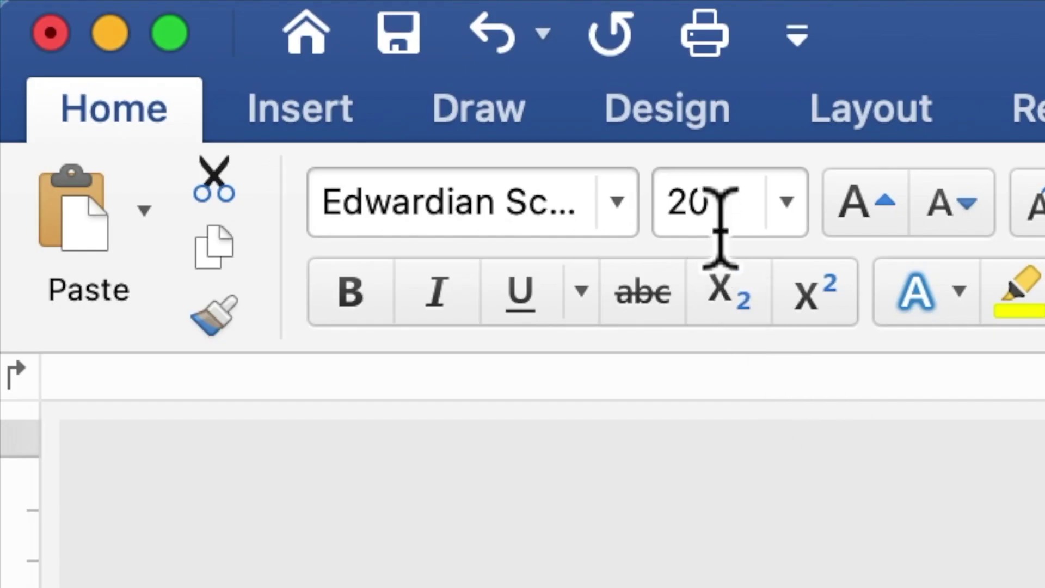
left_click_drag(174, 32, 167, 32)
left_click_drag(688, 229, 660, 233)
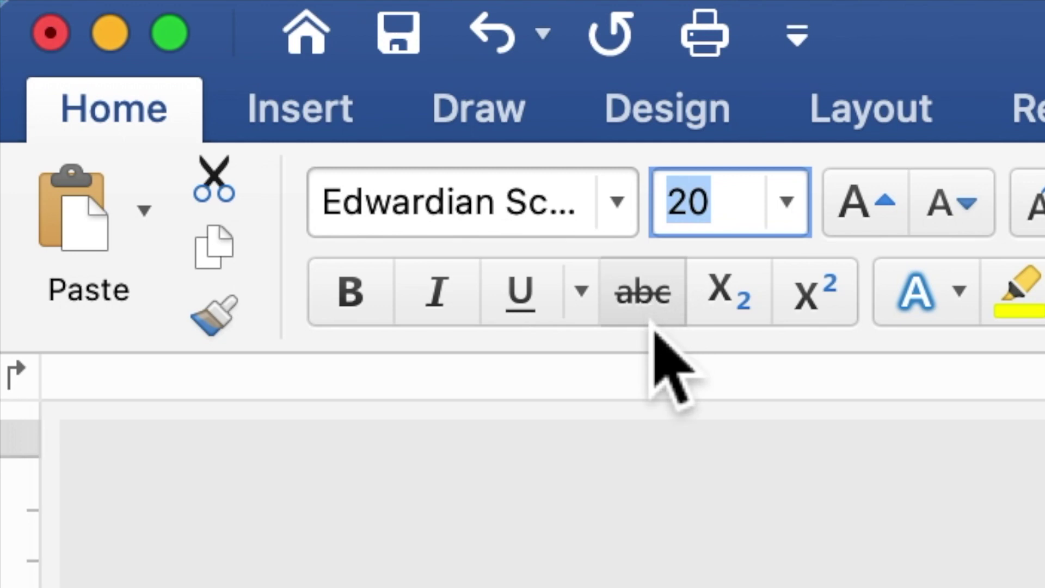
type("40")
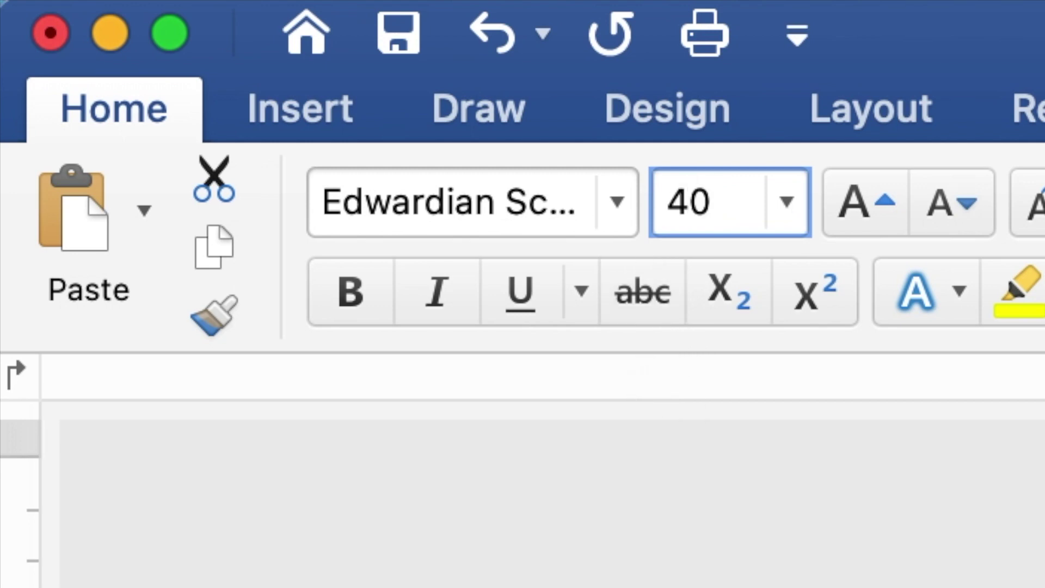
key("Return")
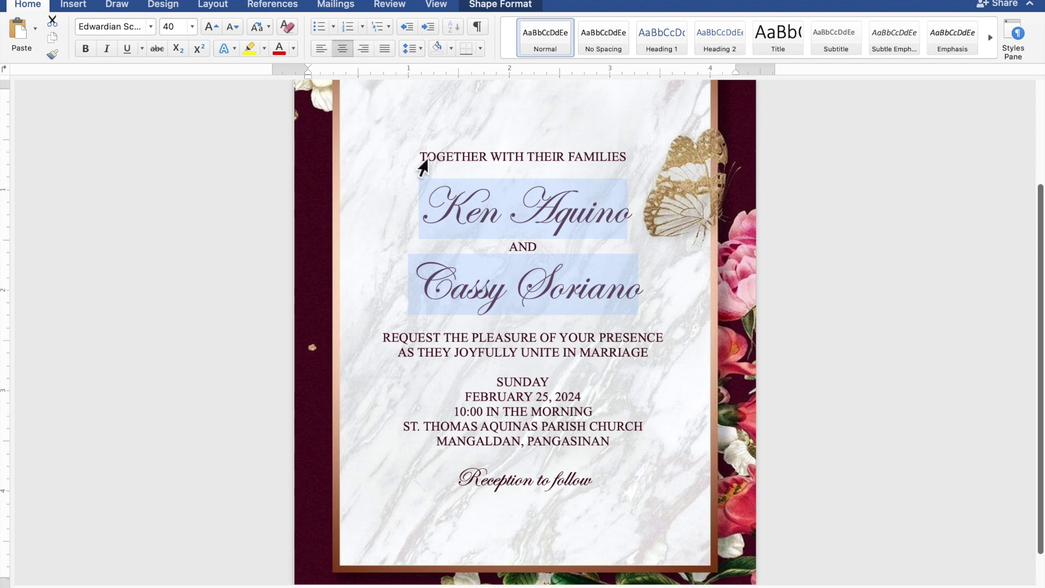
left_click(423, 169)
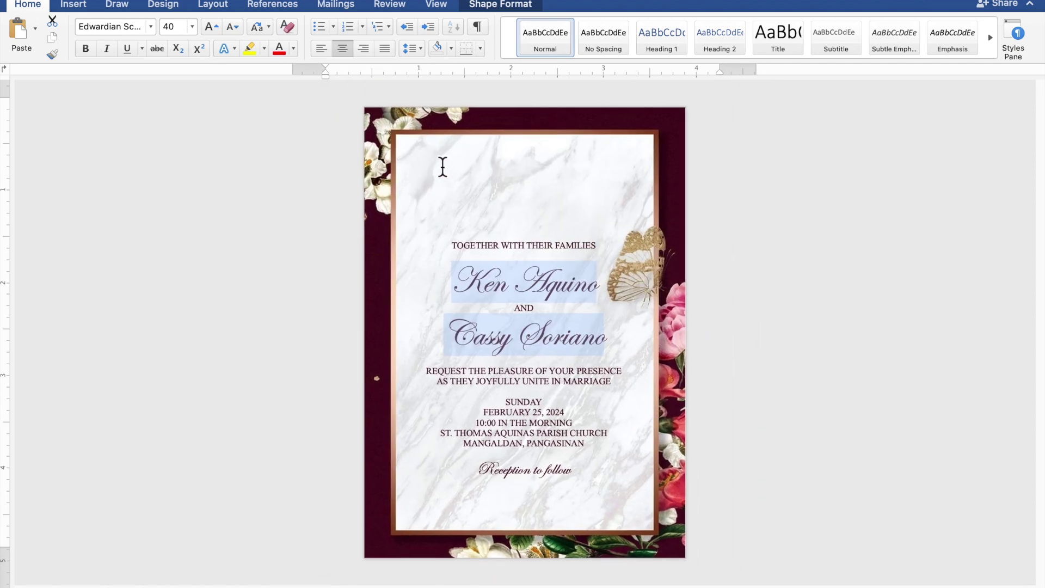
Add blank lines below TOGETHER WITH THEIR FAMILIES, above REQUEST THE PLEASURE, and between MARRIAGE and SUNDAY.
scroll(443, 166, "up", 2)
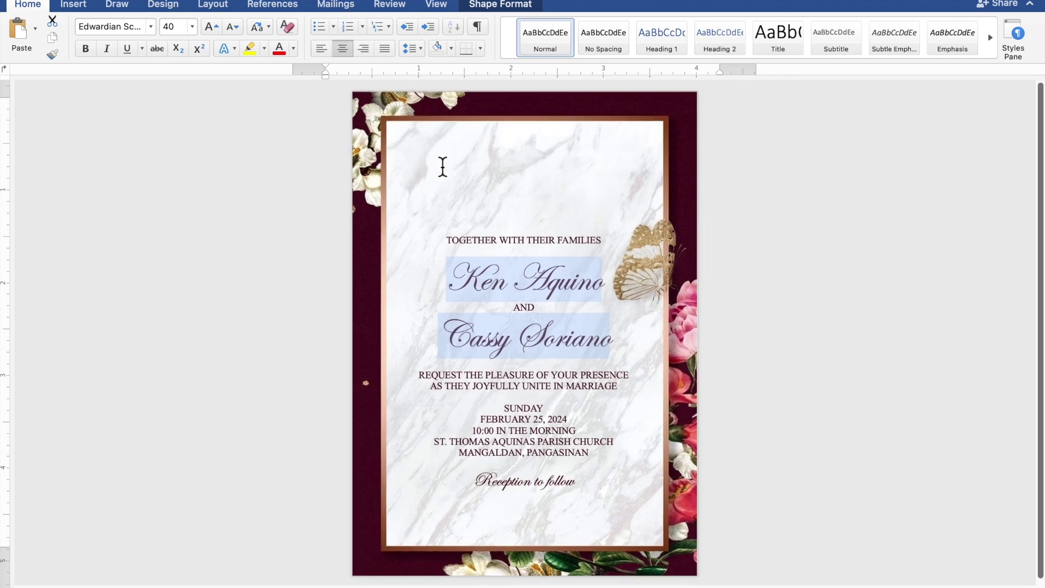
left_click(448, 173)
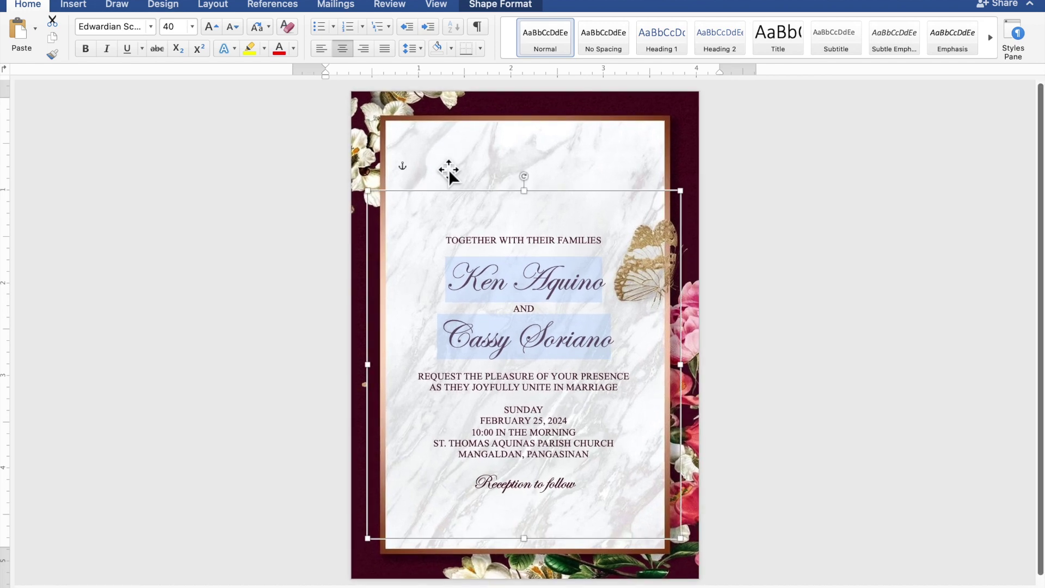
left_click(535, 253)
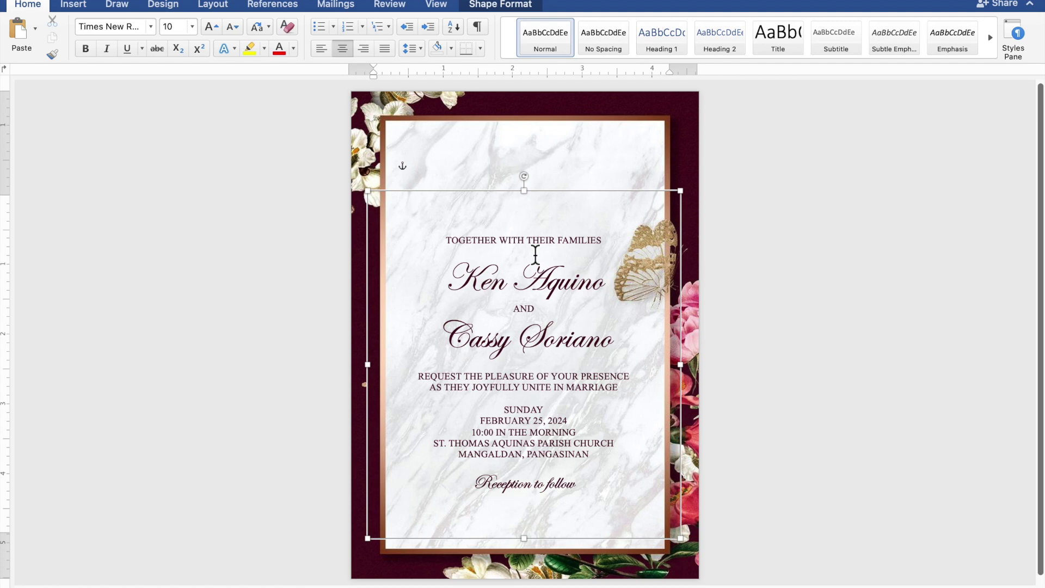
key("Return")
key("Return")
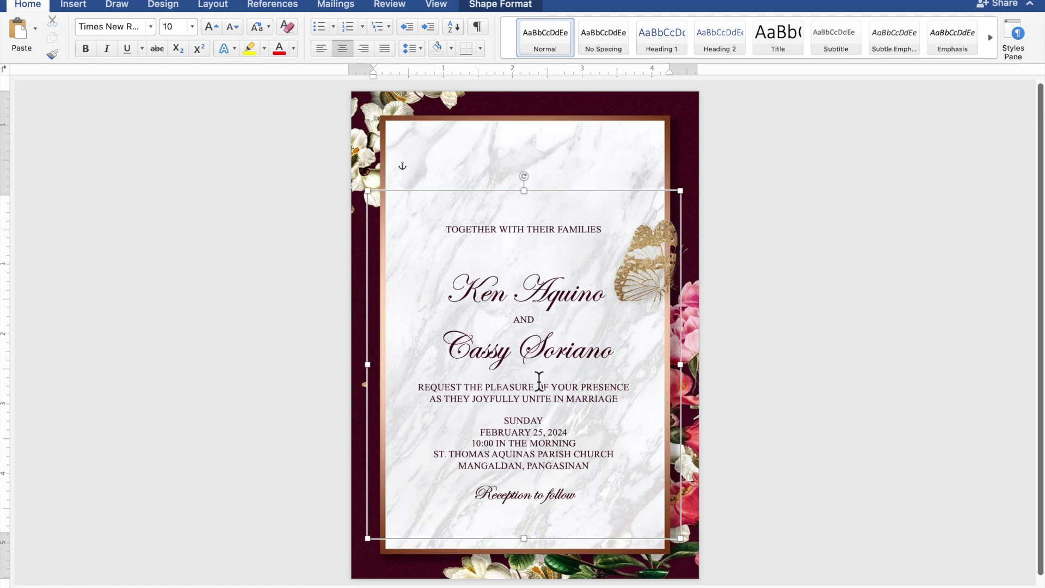
key("Return")
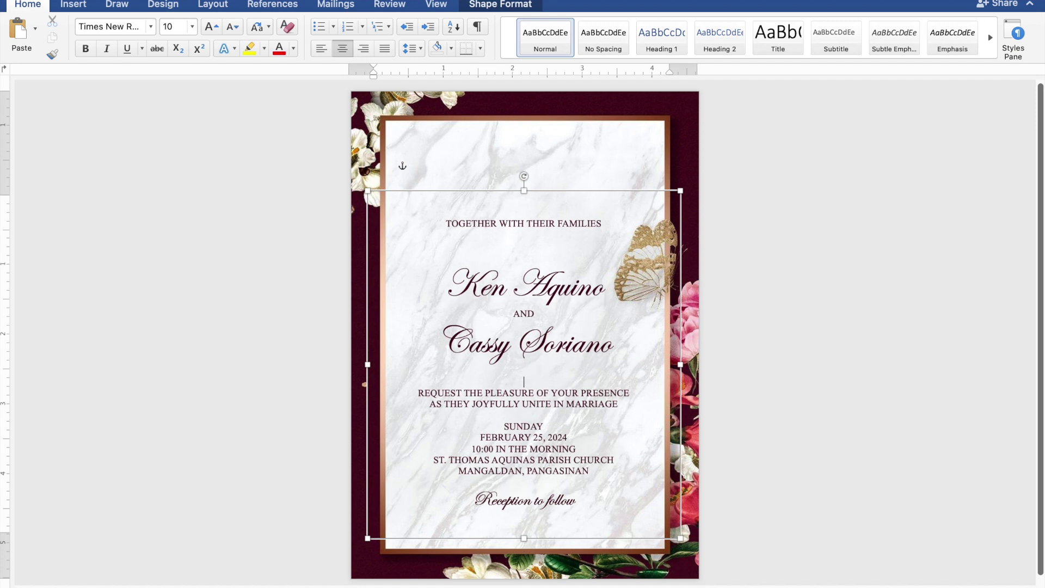
key("Return")
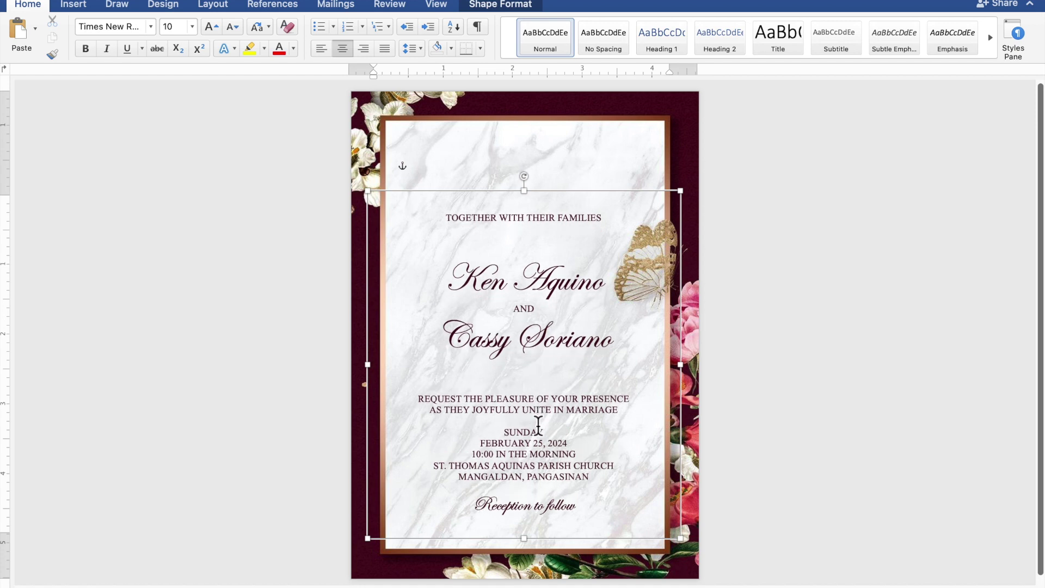
key("Return")
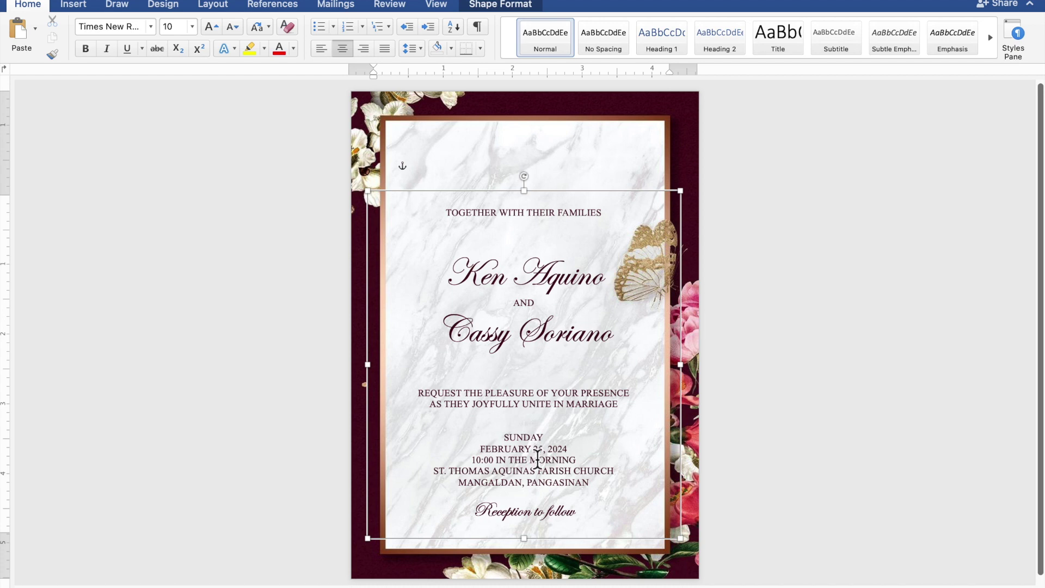
Add a blank line above 'Reception to follow' and nudge the text box upward.
left_click(534, 495)
key("Return")
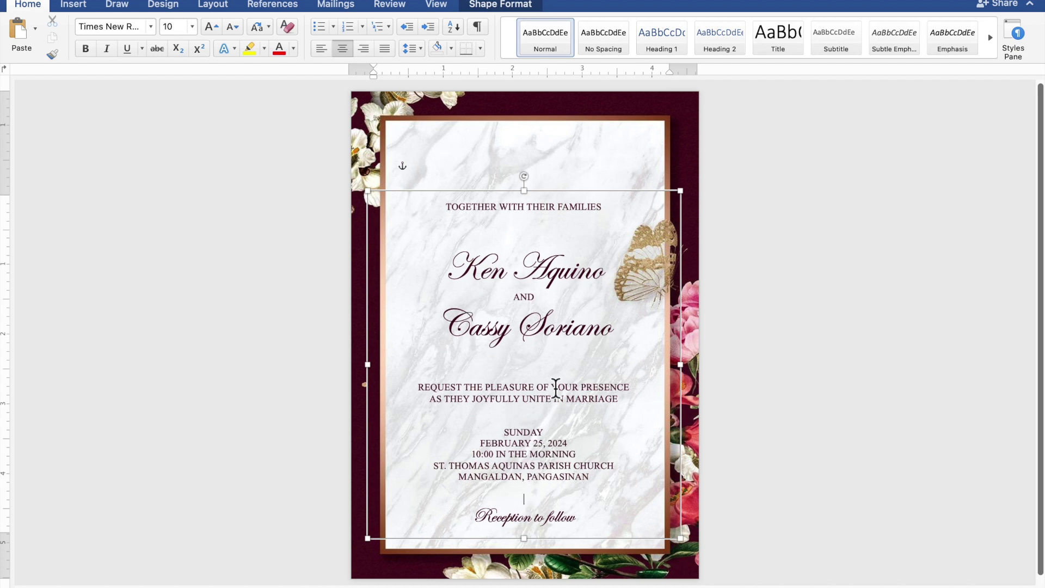
left_click(579, 197)
key("Up")
key("Up")
key("Up")
key("Up")
key("Up")
key("Up")
key("Up")
key("Up")
key("Up")
key("Up")
key("Up")
key("Up")
key("Up")
key("Up")
key("Up")
key("Up")
key("Up")
key("Up")
key("Up")
key("Up")
key("Up")
key("Up")
key("Up")
key("Up")
key("Up")
key("Up")
key("Up")
key("Up")
key("Up")
key("Up")
key("Up")
key("Up")
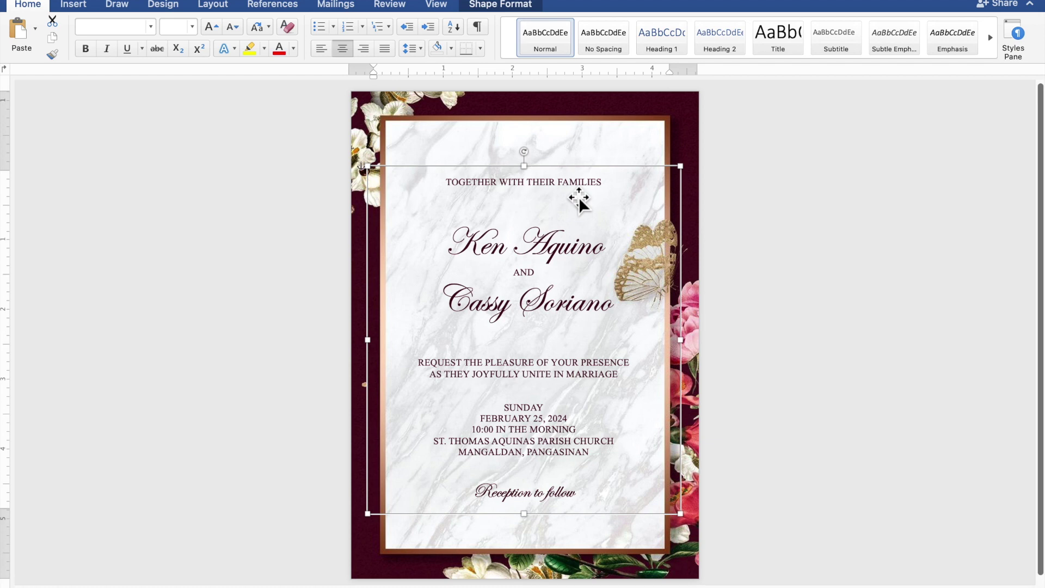
Nudge the text box right, then slightly left to centre it, and deselect it.
key("Right")
key("Right")
key("Right")
key("Left")
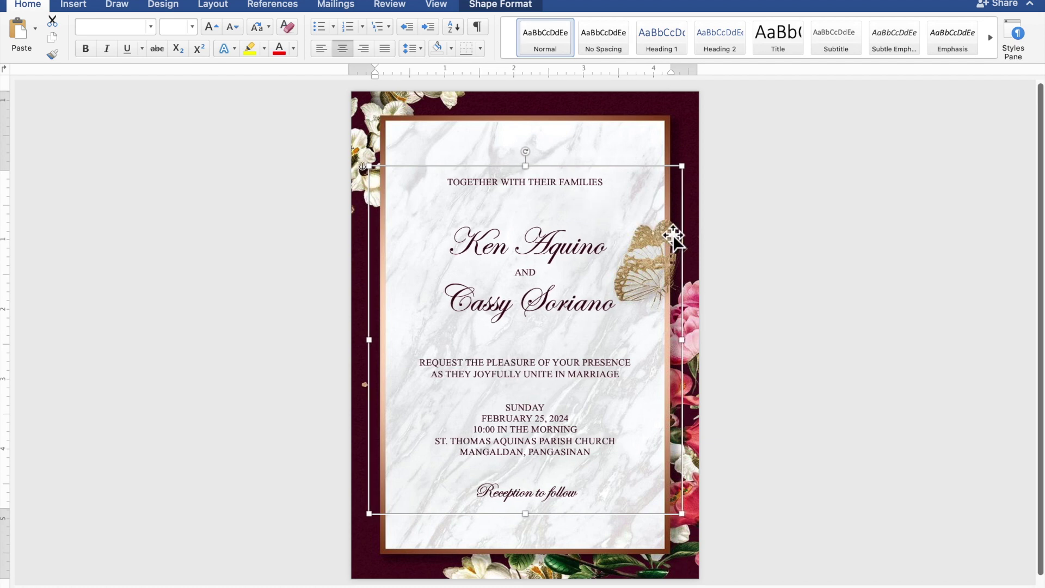
left_click(845, 266)
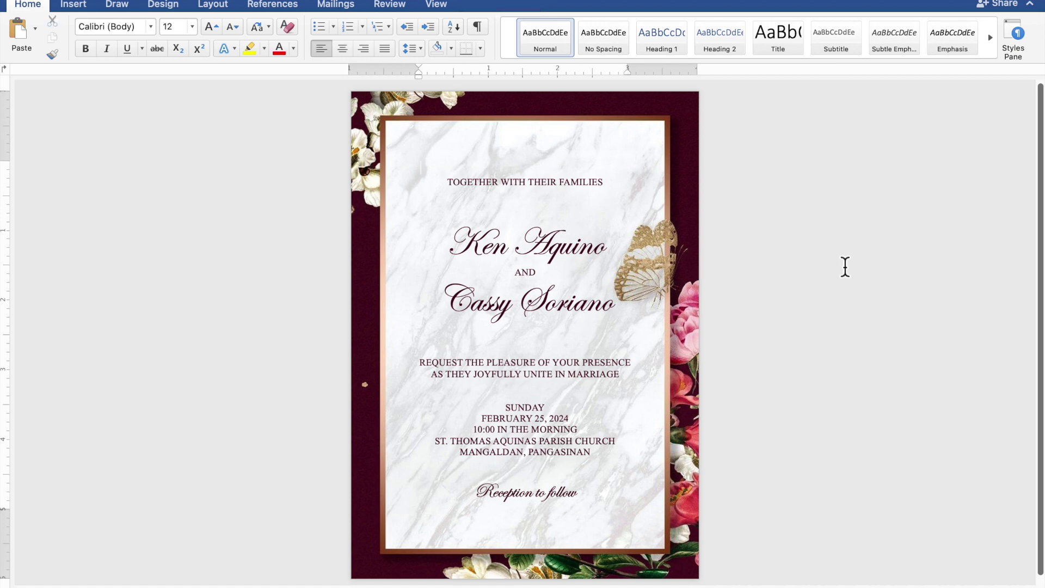